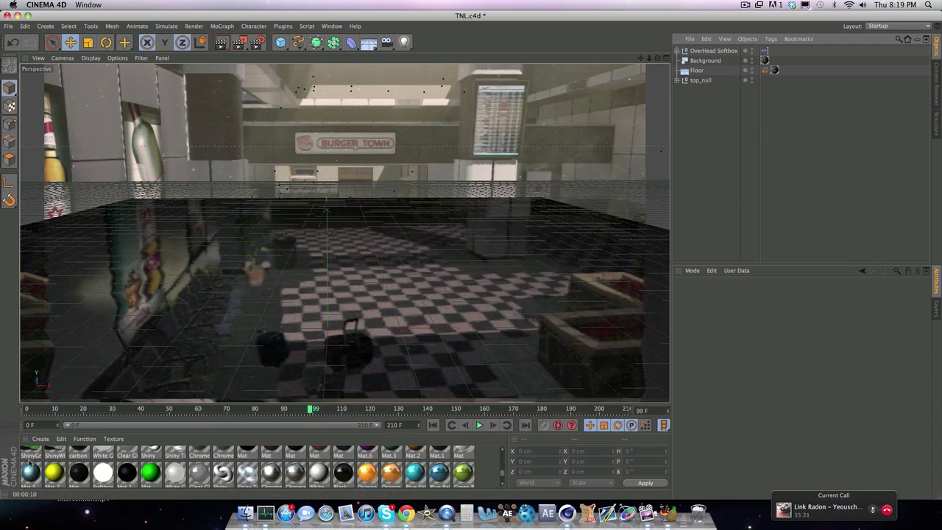
Step: Add a MoGraph MoText object to the airport scene
{"action": "scroll", "coordinate": [28, 468], "scroll_direction": "up", "scroll_amount": 8}
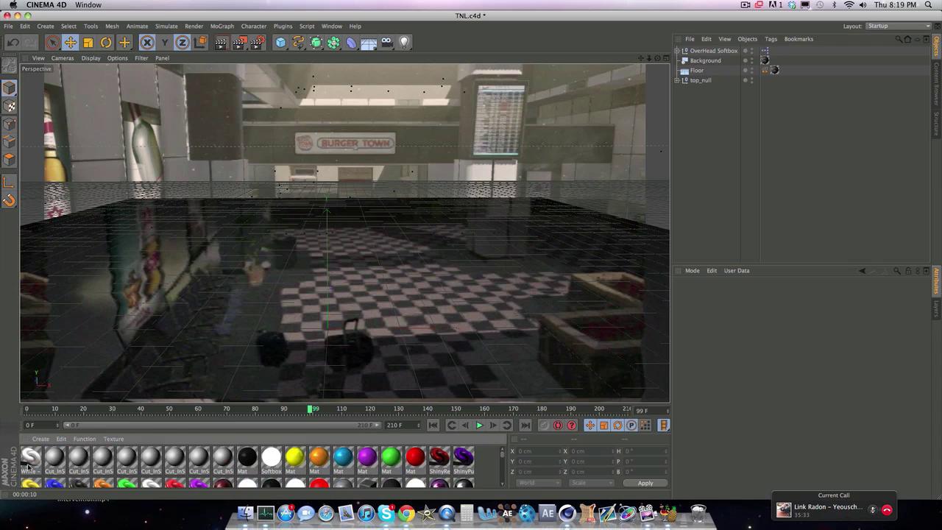
{"action": "scroll", "coordinate": [29, 463], "scroll_direction": "down", "scroll_amount": 5}
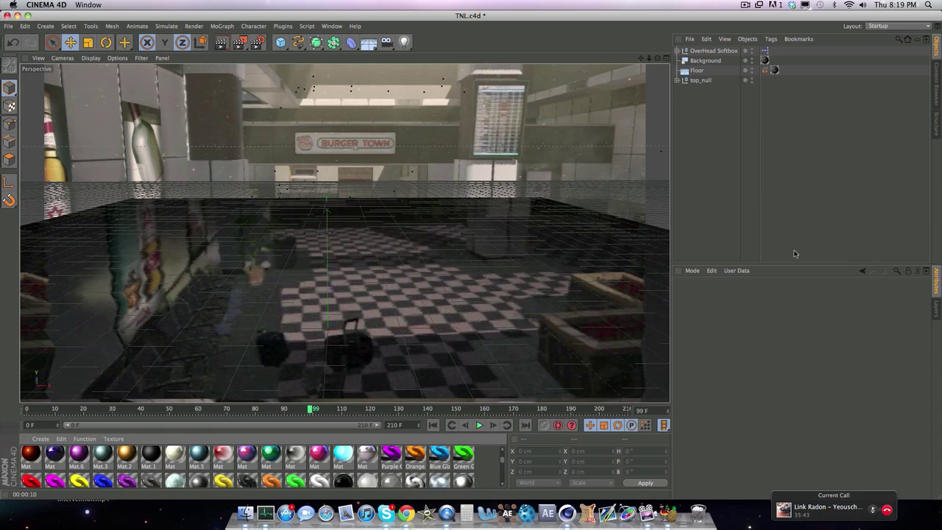
{"action": "scroll", "coordinate": [103, 470], "scroll_direction": "down", "scroll_amount": 3}
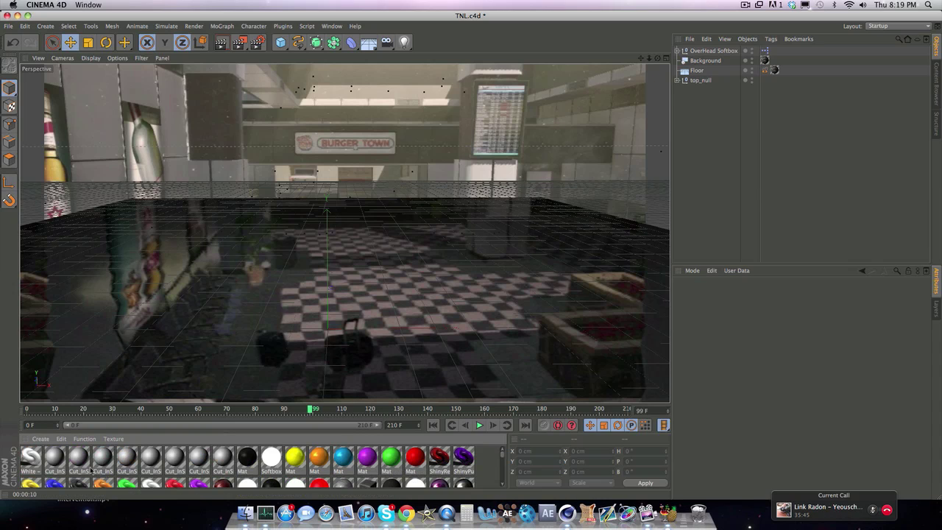
{"action": "scroll", "coordinate": [197, 450], "scroll_direction": "down", "scroll_amount": 10}
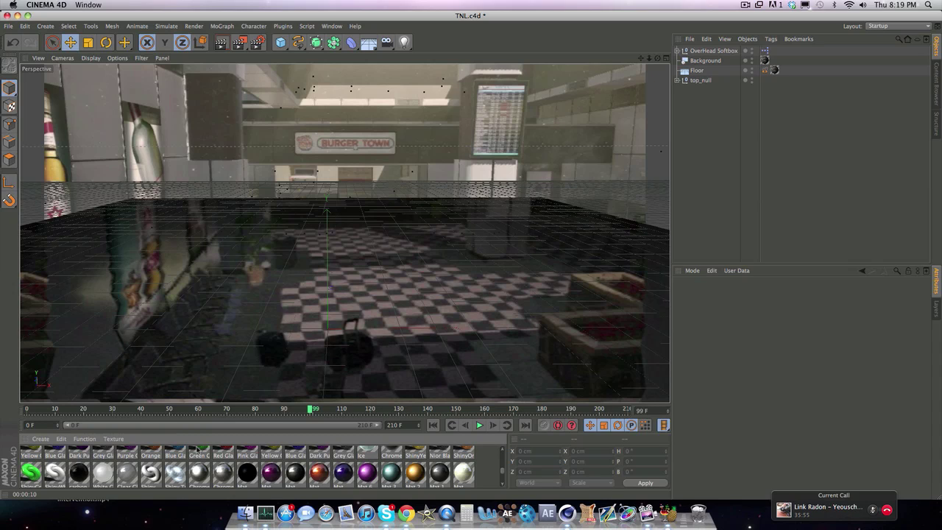
{"action": "left_click", "coordinate": [222, 27]}
{"action": "left_click", "coordinate": [225, 153]}
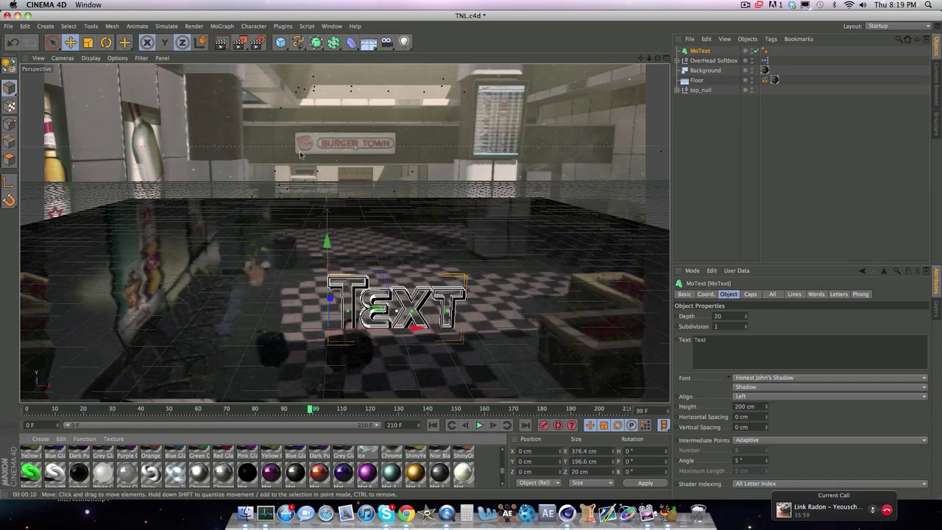
Step: Raise the MoText above the floor, change its text to JUST, and set the font to Homoarakhn
{"action": "left_click_drag", "start_coordinate": [327, 243], "coordinate": [328, 234]}
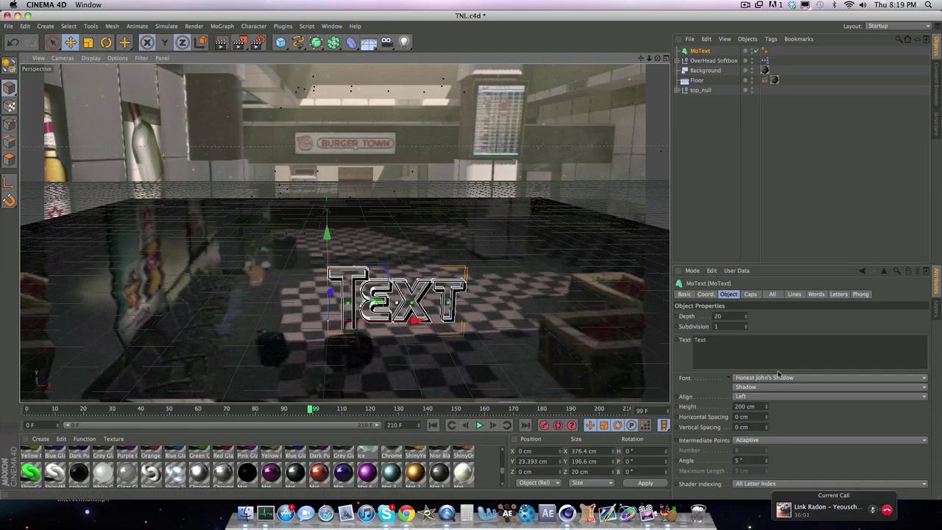
{"action": "double_click", "coordinate": [699, 339]}
{"action": "type", "text": "AE"}
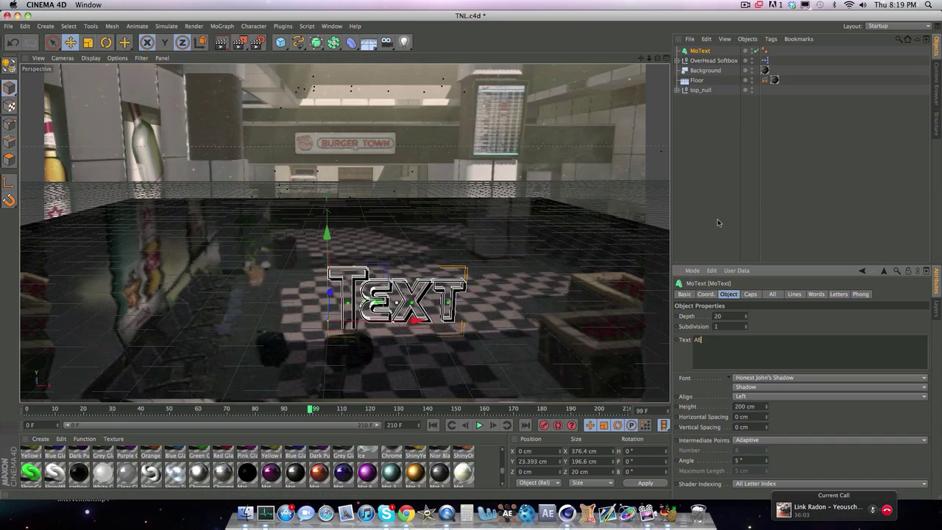
{"action": "left_click", "coordinate": [728, 221]}
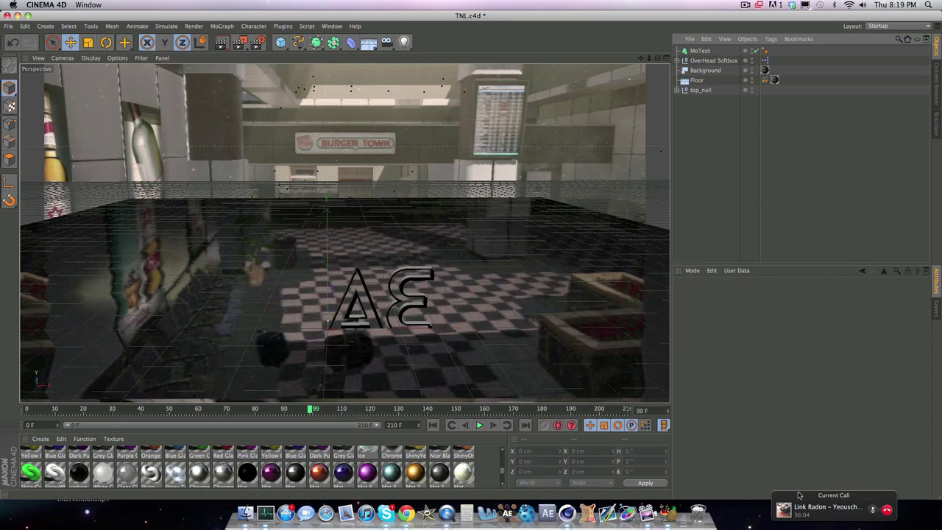
{"action": "left_click", "coordinate": [368, 290]}
{"action": "left_click_drag", "start_coordinate": [323, 251], "coordinate": [326, 241]}
{"action": "left_click", "coordinate": [793, 374]}
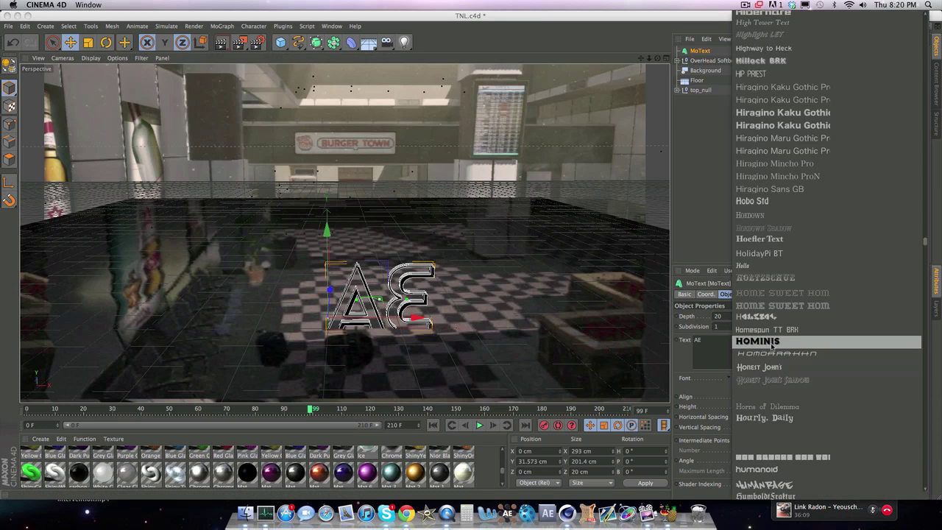
{"action": "left_click", "coordinate": [769, 350]}
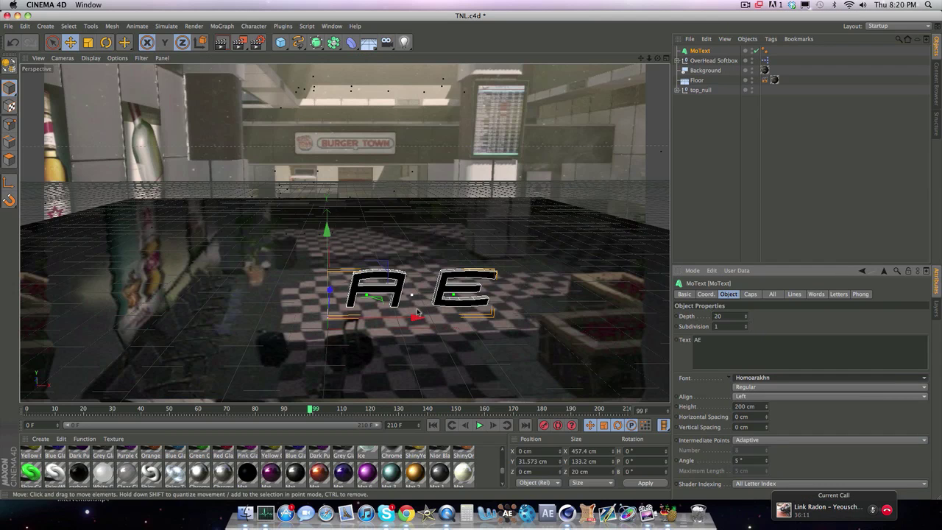
Step: Shift the JUST text left and back into the scene, then apply the material 'Mat' to it
{"action": "left_click_drag", "start_coordinate": [416, 317], "coordinate": [373, 318]}
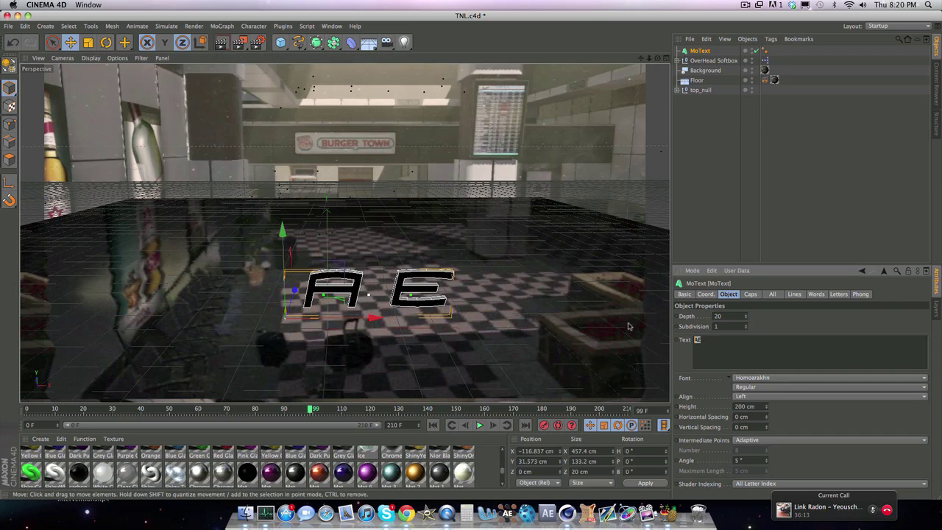
{"action": "left_click", "coordinate": [698, 210]}
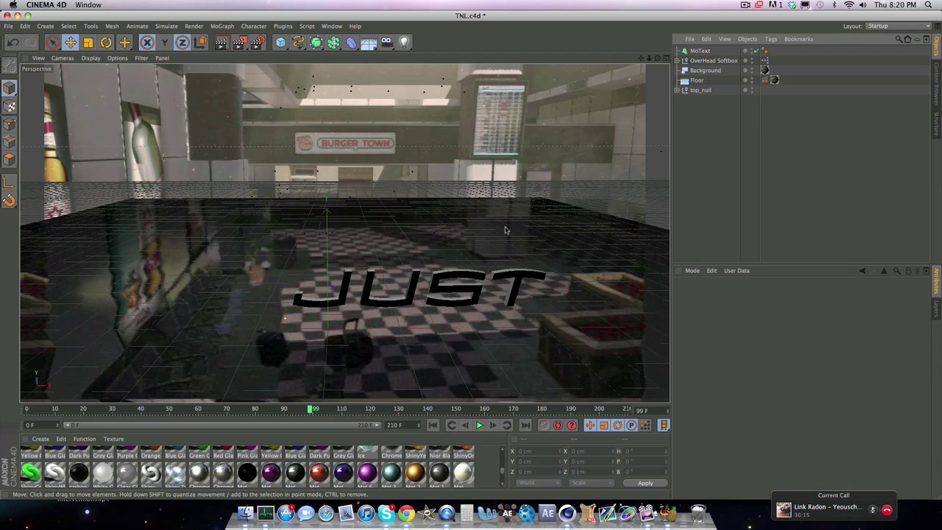
{"action": "left_click", "coordinate": [440, 284]}
{"action": "left_click_drag", "start_coordinate": [378, 318], "coordinate": [318, 319]}
{"action": "left_click_drag", "start_coordinate": [249, 302], "coordinate": [244, 286]}
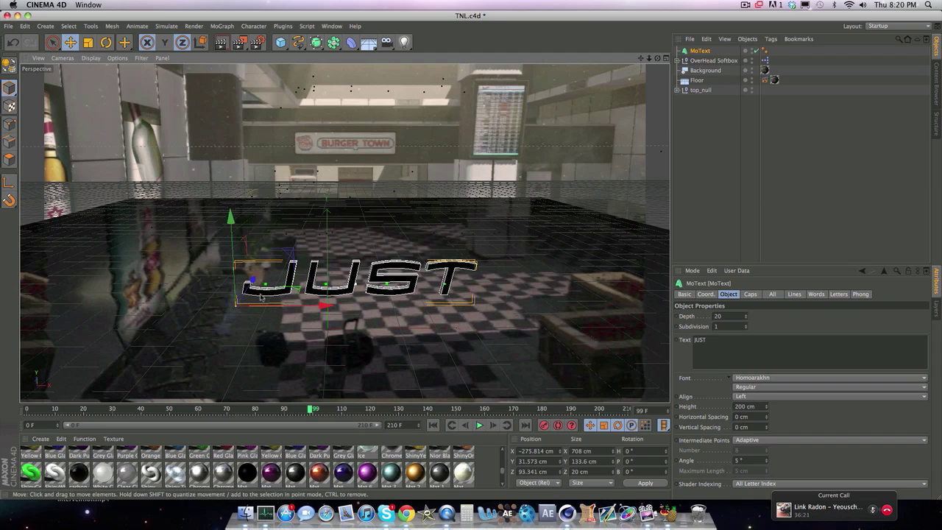
{"action": "left_click", "coordinate": [402, 353]}
{"action": "scroll", "coordinate": [219, 473], "scroll_direction": "down", "scroll_amount": 2}
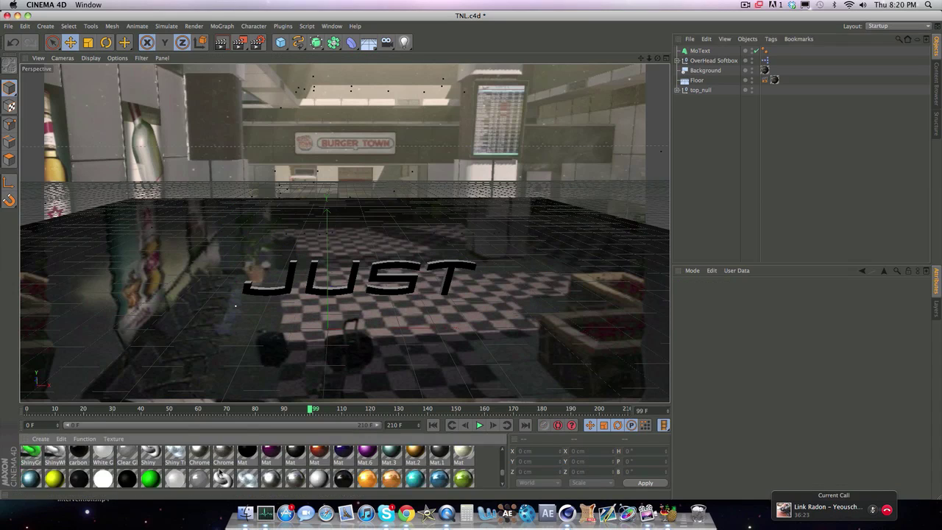
{"action": "scroll", "coordinate": [220, 473], "scroll_direction": "up", "scroll_amount": 1}
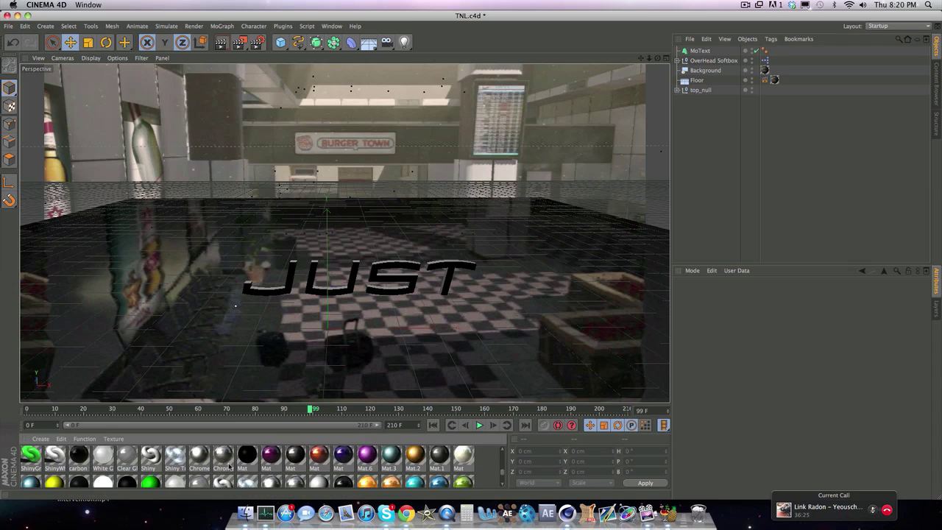
{"action": "left_click_drag", "start_coordinate": [295, 454], "coordinate": [318, 276]}
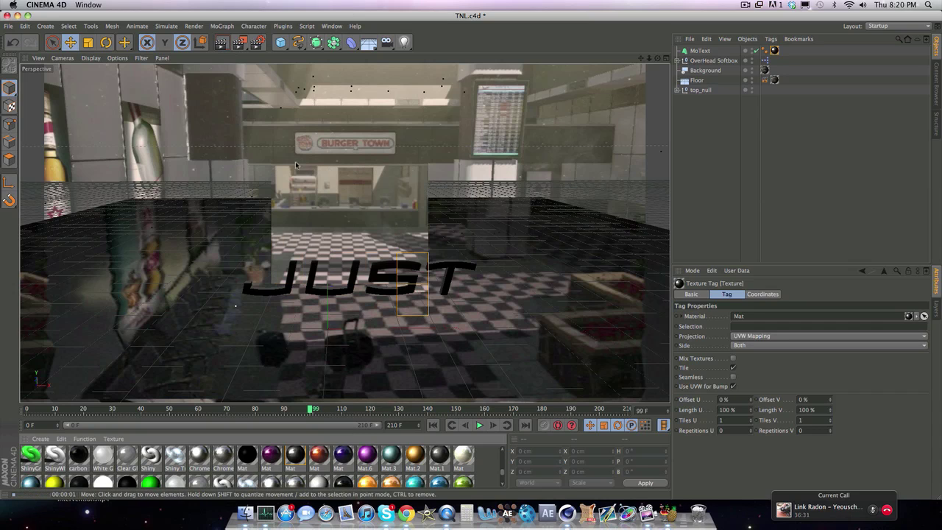
Step: Apply Chrome 2 to the JUST text with 30% reflection intensity and 20% blur, then render the view
{"action": "left_click", "coordinate": [299, 438]}
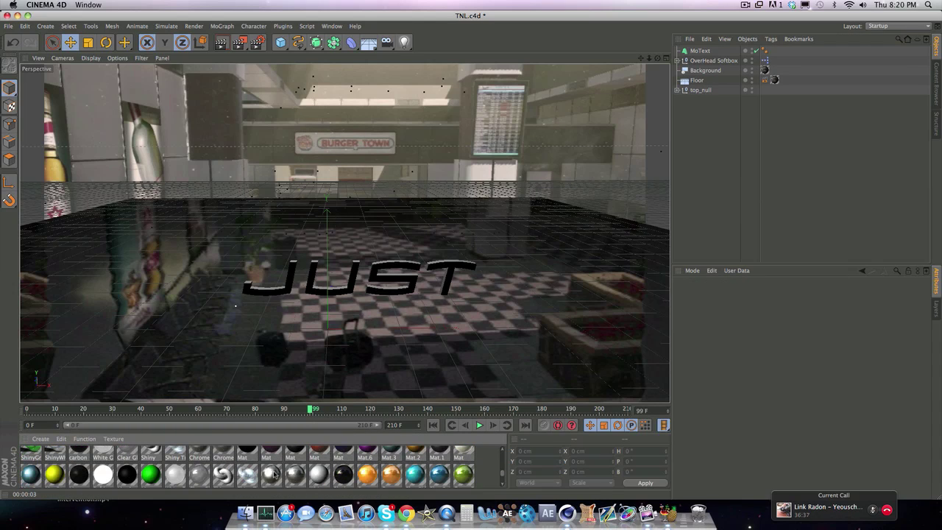
{"action": "left_click_drag", "start_coordinate": [274, 474], "coordinate": [289, 292]}
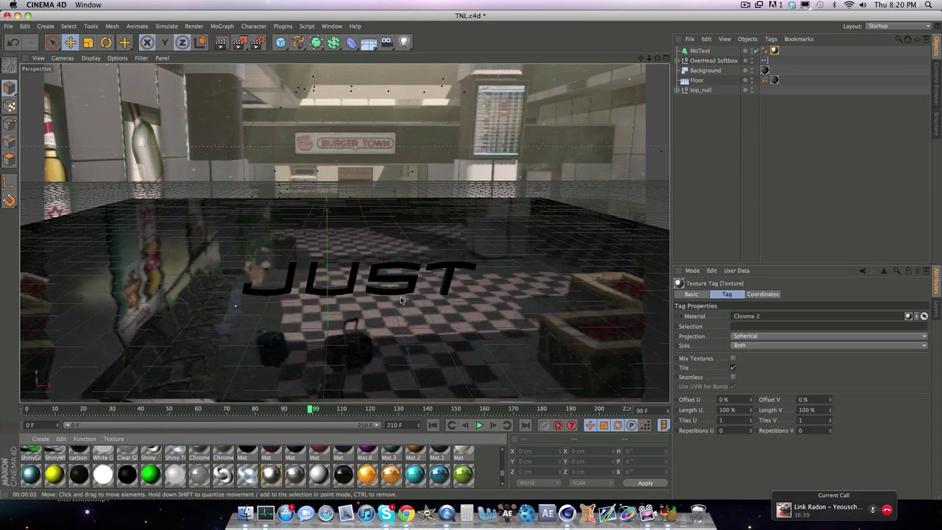
{"action": "left_click", "coordinate": [746, 316]}
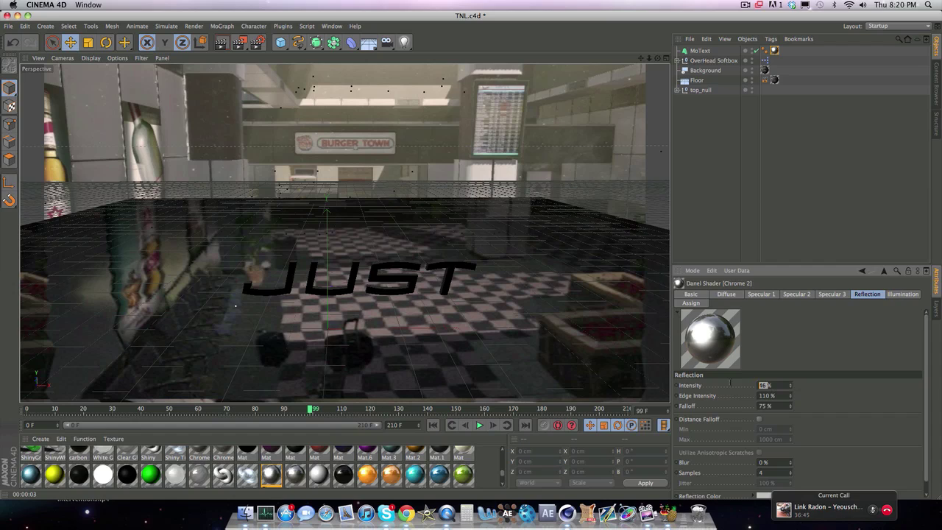
{"action": "type", "text": "30"}
{"action": "left_click", "coordinate": [765, 462]}
{"action": "type", "text": "20"}
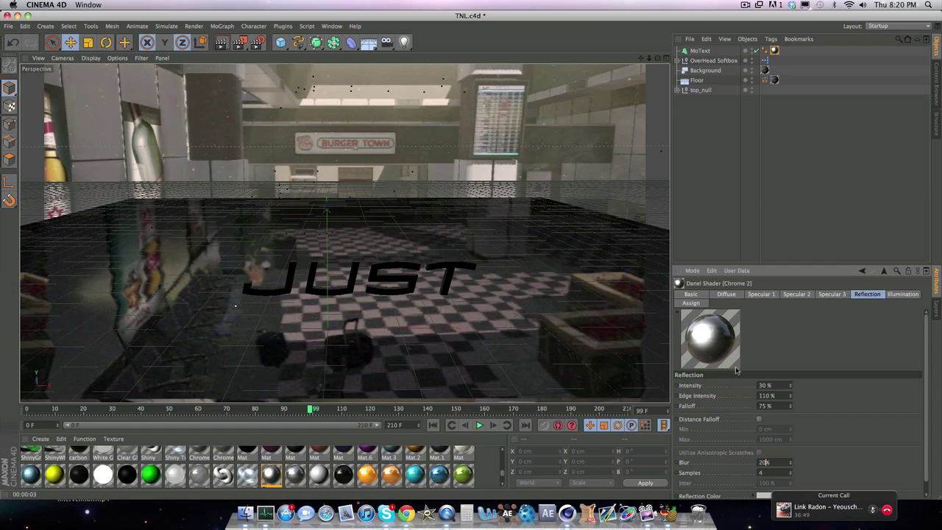
{"action": "key", "text": "Return"}
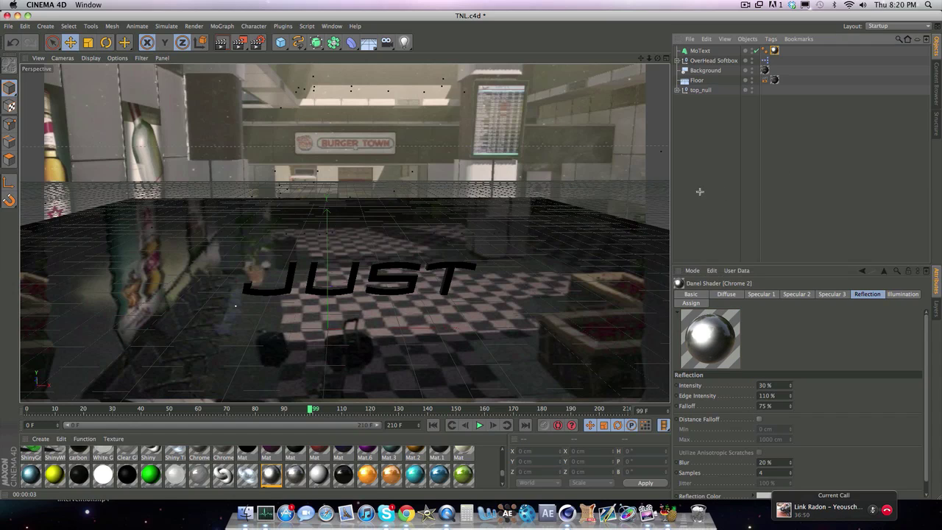
{"action": "left_click", "coordinate": [221, 42]}
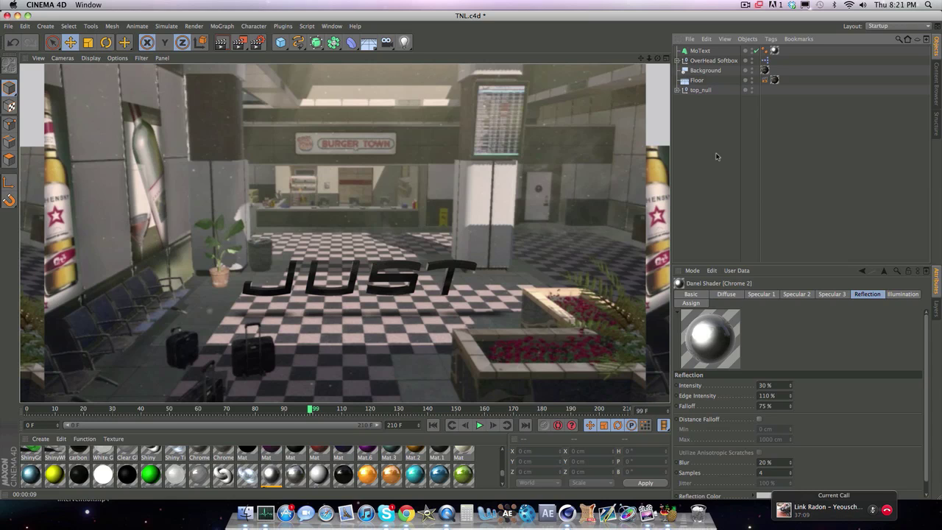
Step: Break the selected MoText into 20-piece letter fragments with the Thrausi 1.22 R12 plugin
{"action": "left_click", "coordinate": [708, 52]}
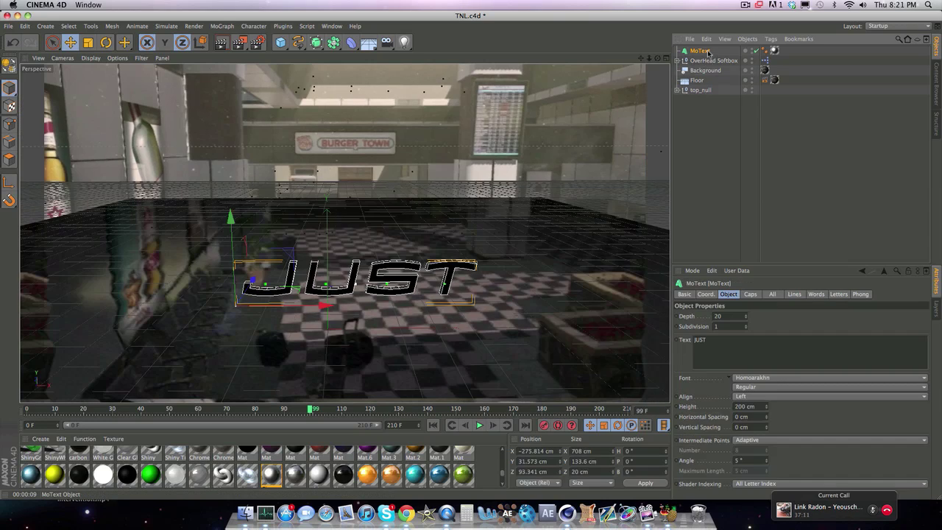
{"action": "left_click", "coordinate": [223, 26]}
{"action": "mouse_move", "coordinate": [254, 27]}
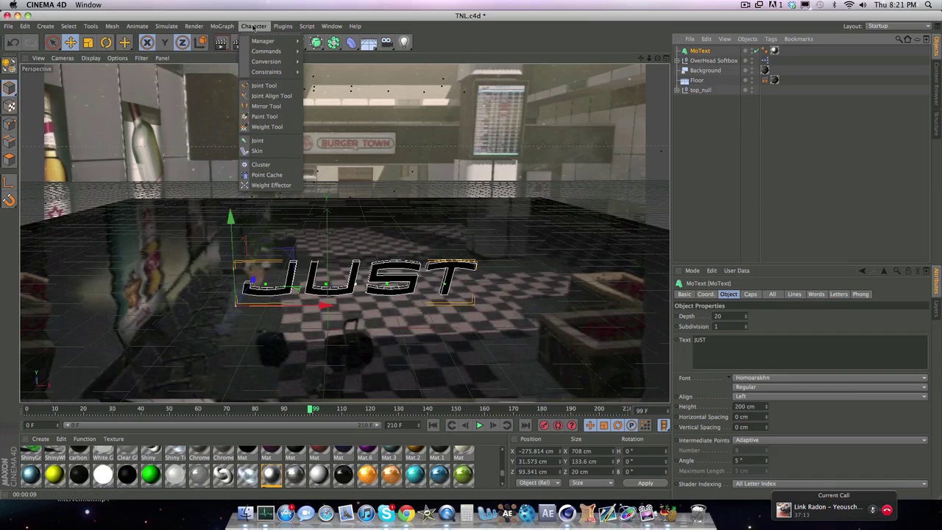
{"action": "mouse_move", "coordinate": [283, 26]}
{"action": "mouse_move", "coordinate": [306, 55]}
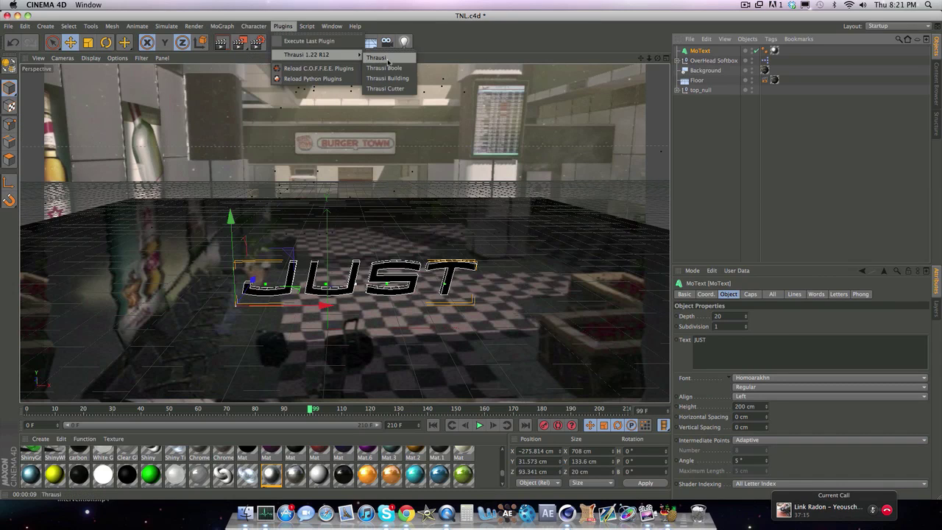
{"action": "left_click", "coordinate": [387, 59]}
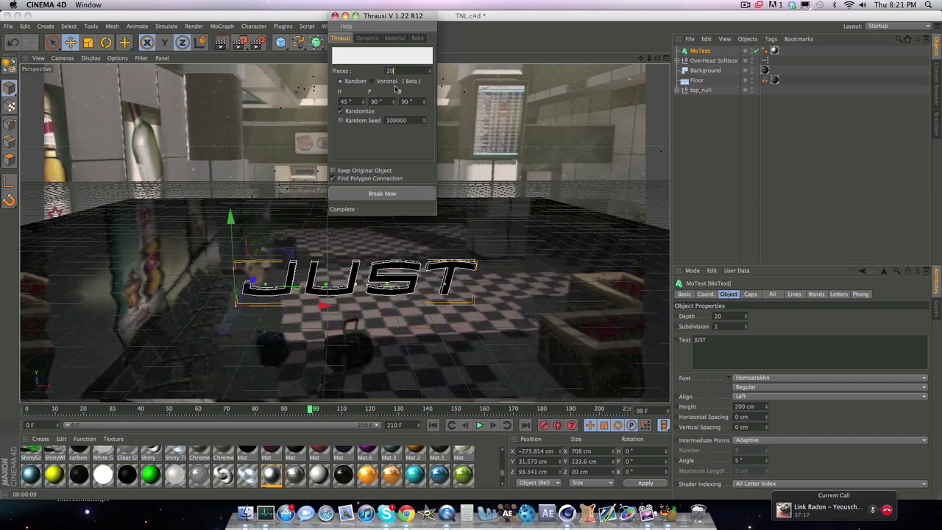
{"action": "left_click", "coordinate": [368, 196]}
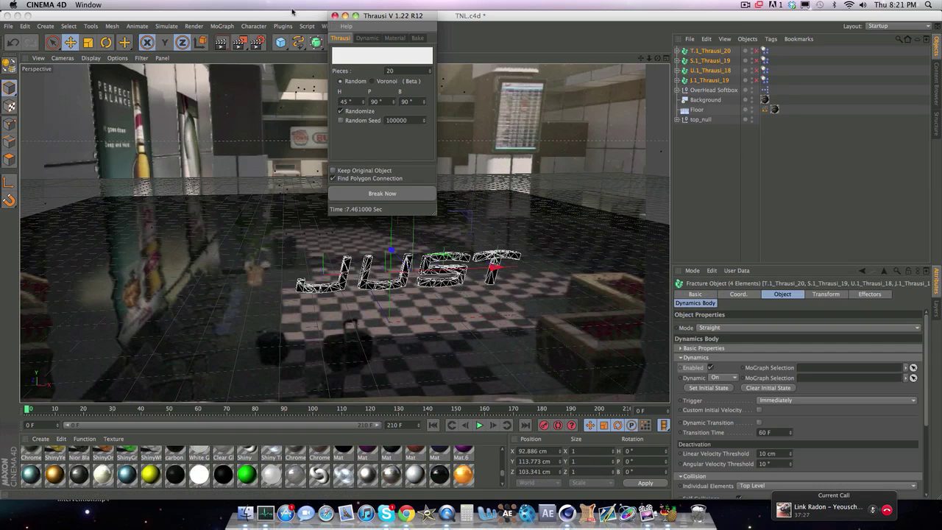
{"action": "left_click", "coordinate": [334, 16]}
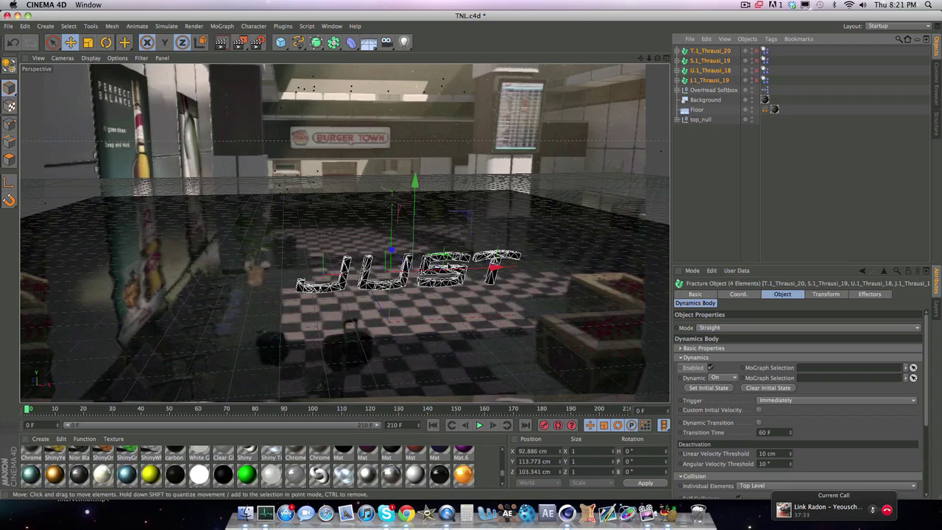
{"action": "left_click", "coordinate": [704, 188]}
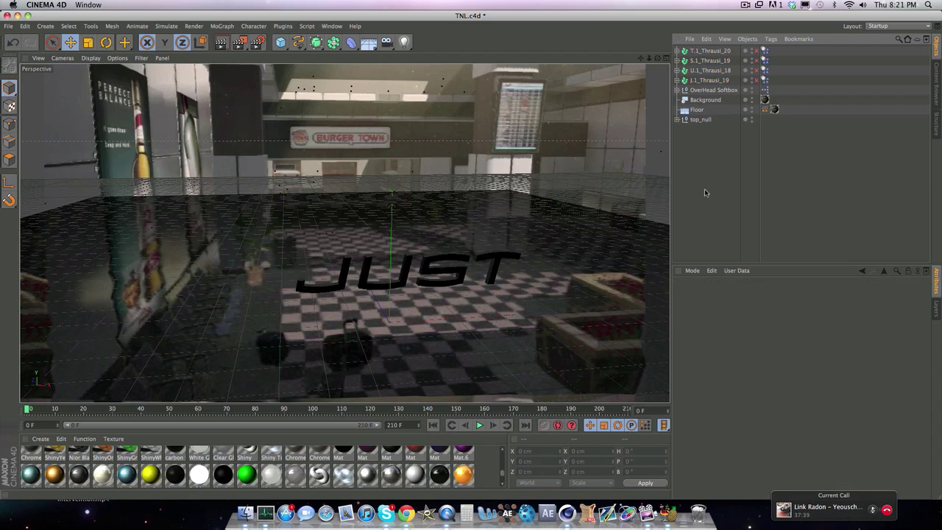
Step: Enable the S.1, T.1 and J.1 Thrausi fracture objects, then select T.1_Thrausi_20
{"action": "left_click", "coordinate": [756, 60]}
{"action": "left_click", "coordinate": [755, 51]}
{"action": "left_click", "coordinate": [755, 79]}
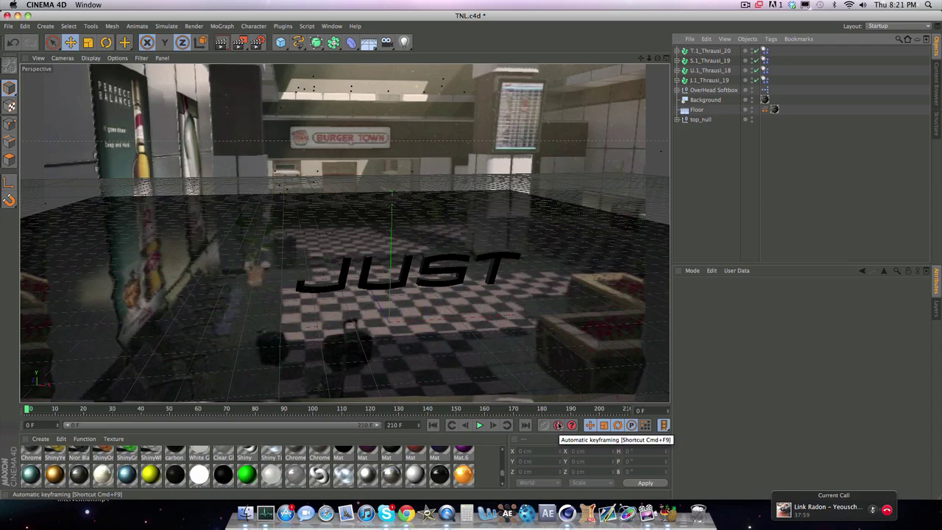
{"action": "left_click", "coordinate": [707, 51]}
Step: With all four fracture objects selected and auto keyframing off, keyframe dynamics Enabled at frame 90
{"action": "left_click", "coordinate": [706, 79], "text": "shift"}
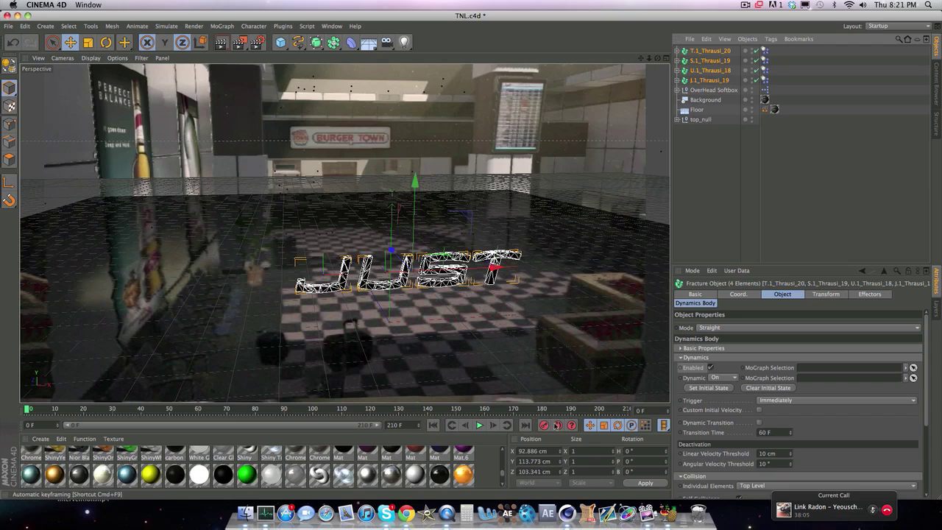
{"action": "left_click", "coordinate": [558, 425]}
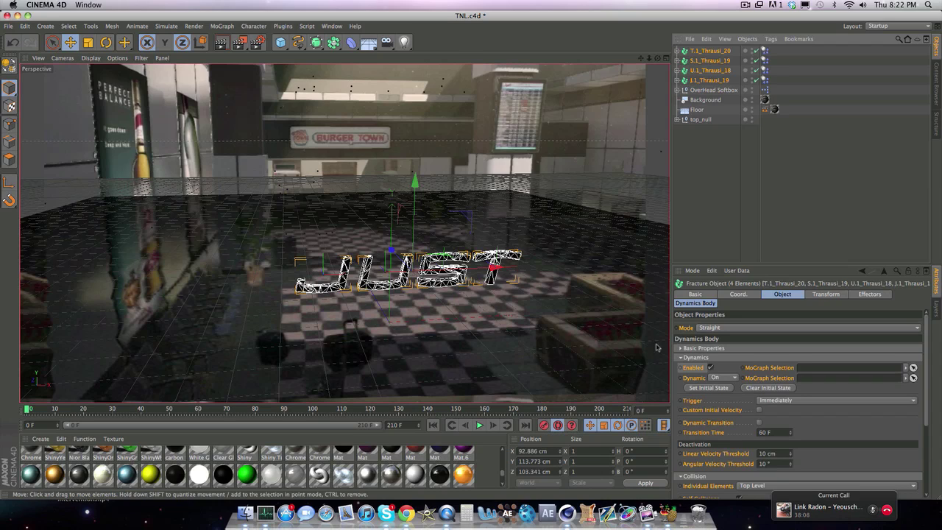
{"action": "left_click", "coordinate": [702, 303]}
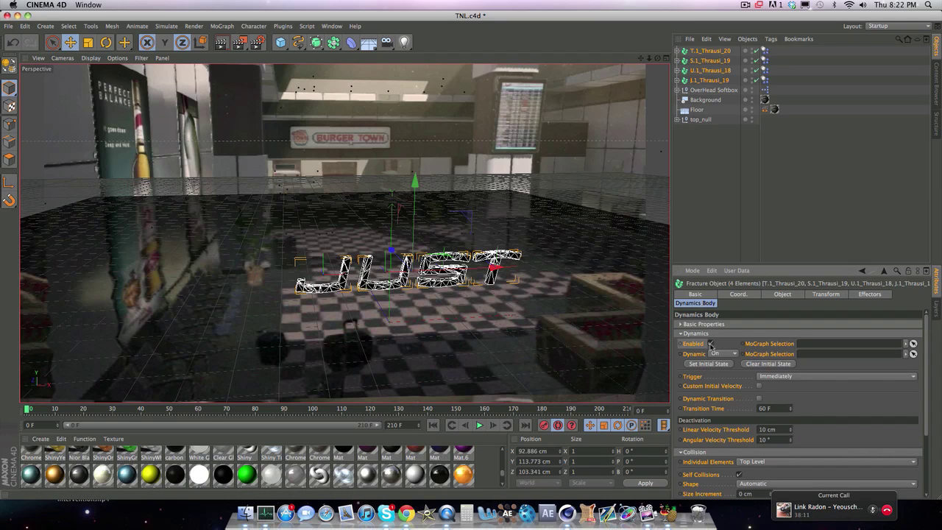
{"action": "left_click", "coordinate": [285, 409]}
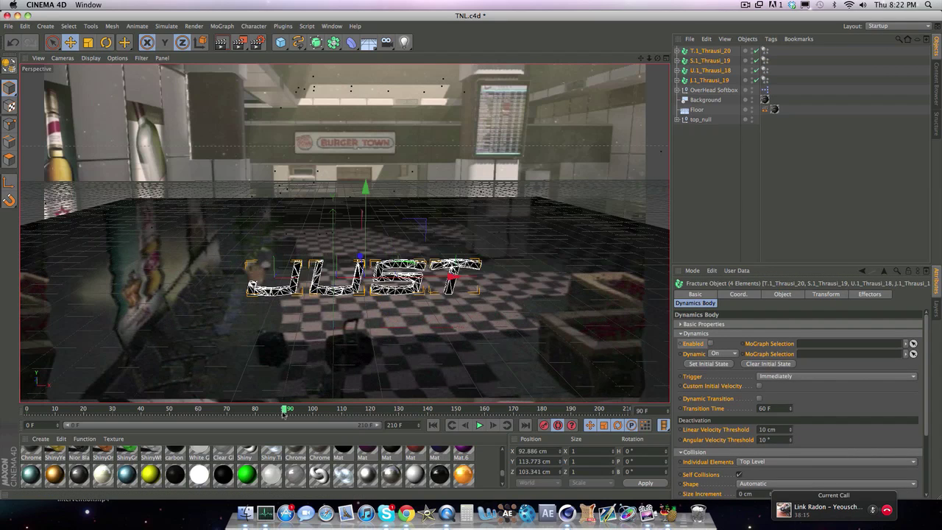
{"action": "left_click", "coordinate": [710, 343]}
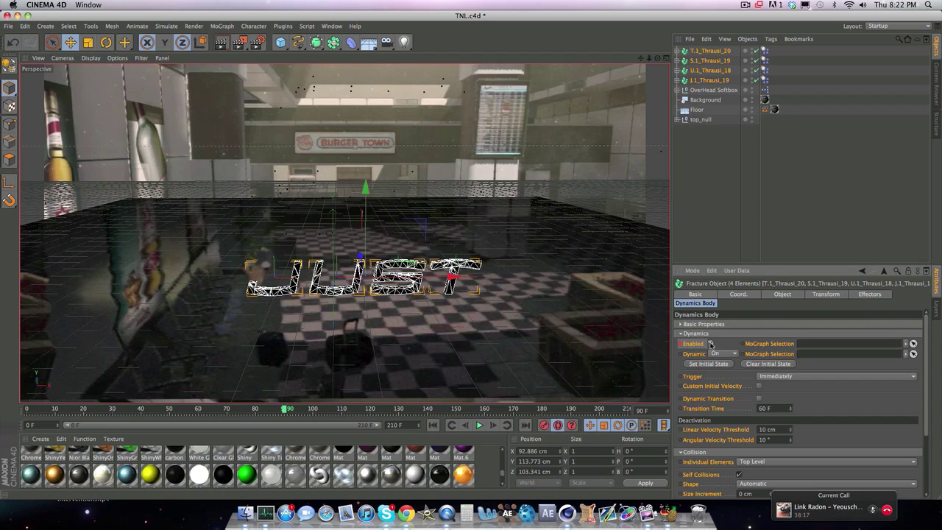
Step: Preview the animation from frame 89, then return the timeline to frame 89
{"action": "left_click", "coordinate": [686, 176]}
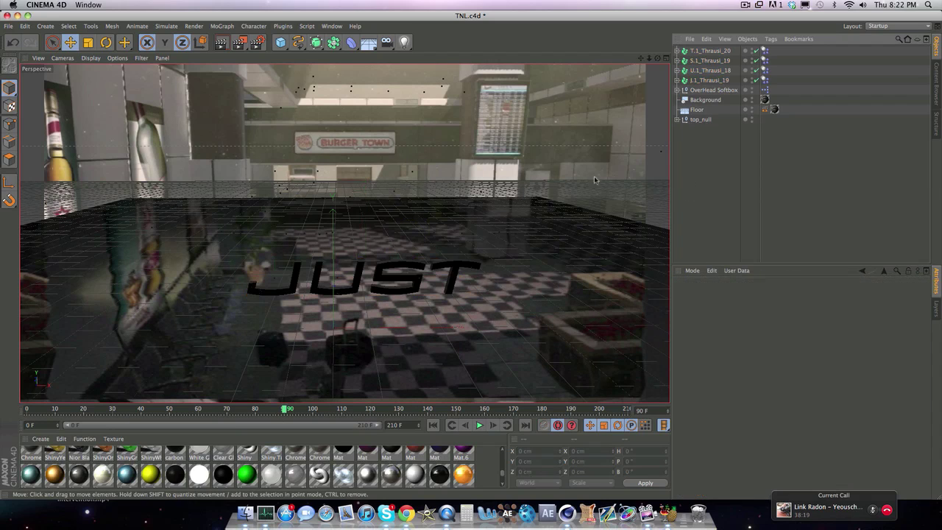
{"action": "left_click", "coordinate": [284, 409]}
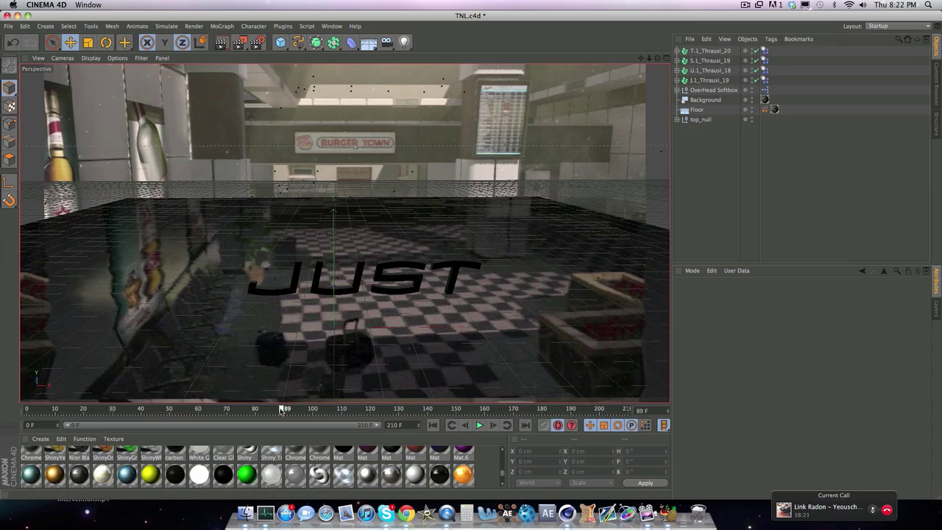
{"action": "left_click", "coordinate": [478, 425]}
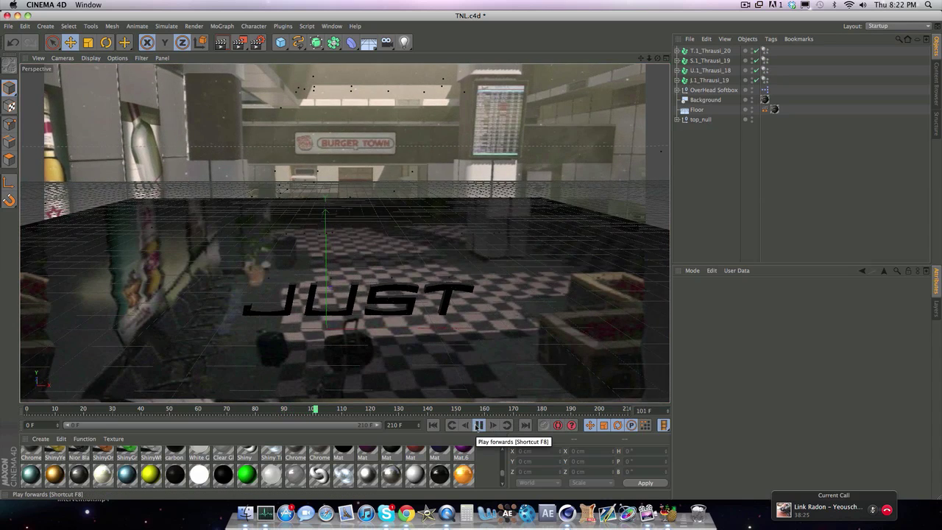
{"action": "left_click", "coordinate": [479, 426]}
{"action": "left_click_drag", "start_coordinate": [327, 413], "coordinate": [282, 409]}
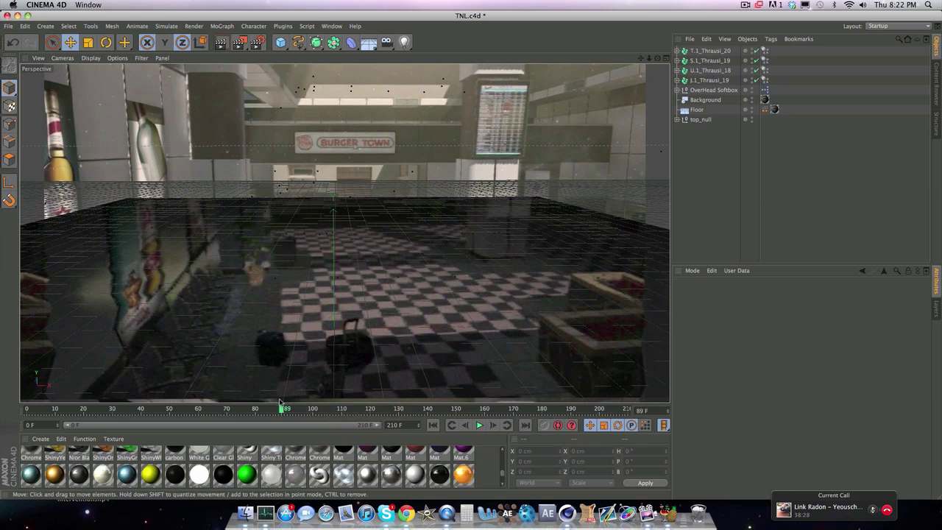
{"action": "left_click", "coordinate": [696, 110]}
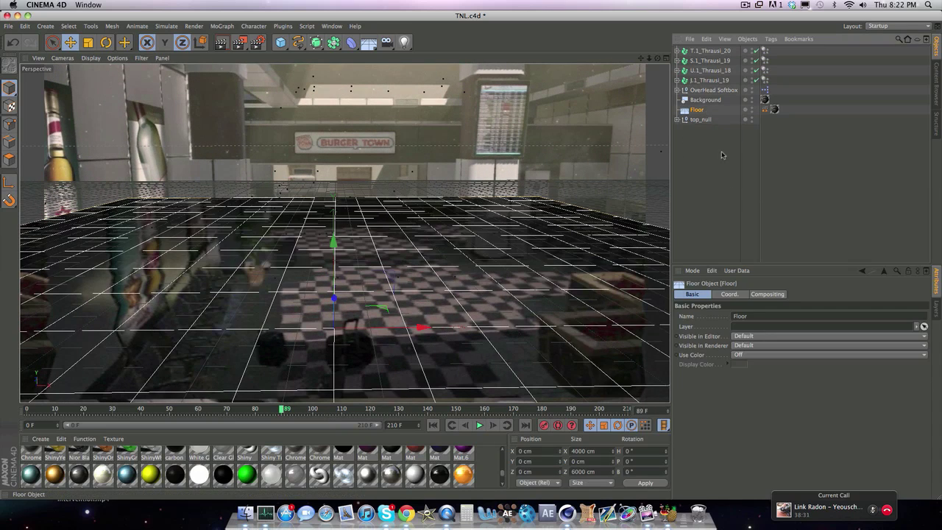
Step: Add a Rigid Body simulation tag to the Floor and play the simulation from frame 81
{"action": "right_click", "coordinate": [700, 110]}
{"action": "mouse_move", "coordinate": [731, 158]}
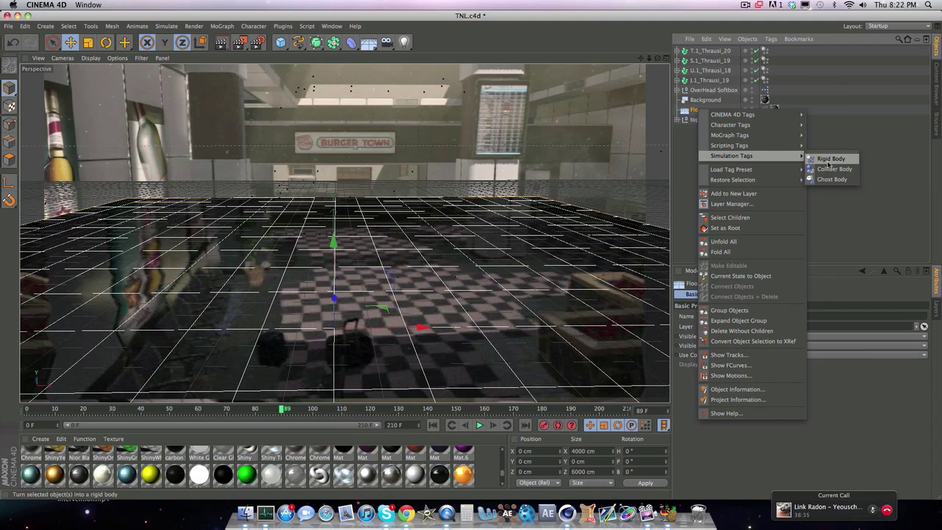
{"action": "left_click", "coordinate": [829, 160]}
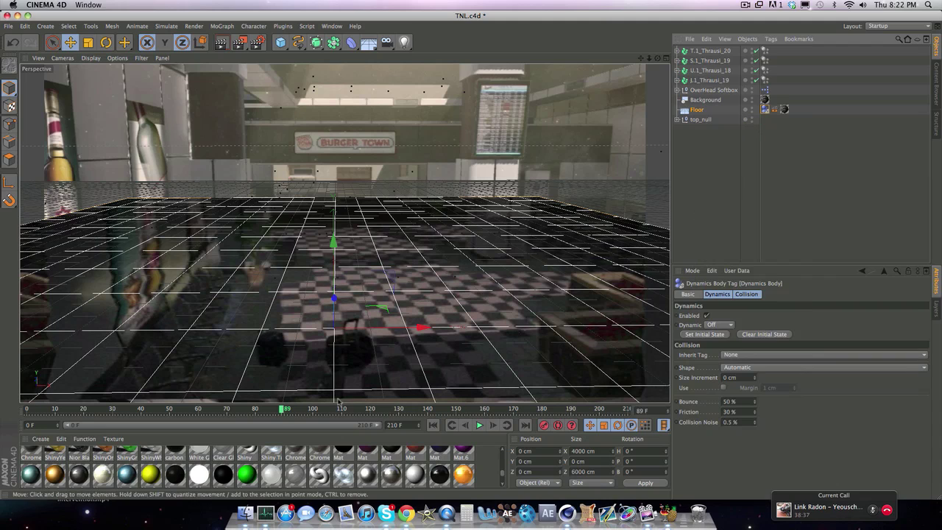
{"action": "left_click_drag", "start_coordinate": [281, 409], "coordinate": [261, 409]}
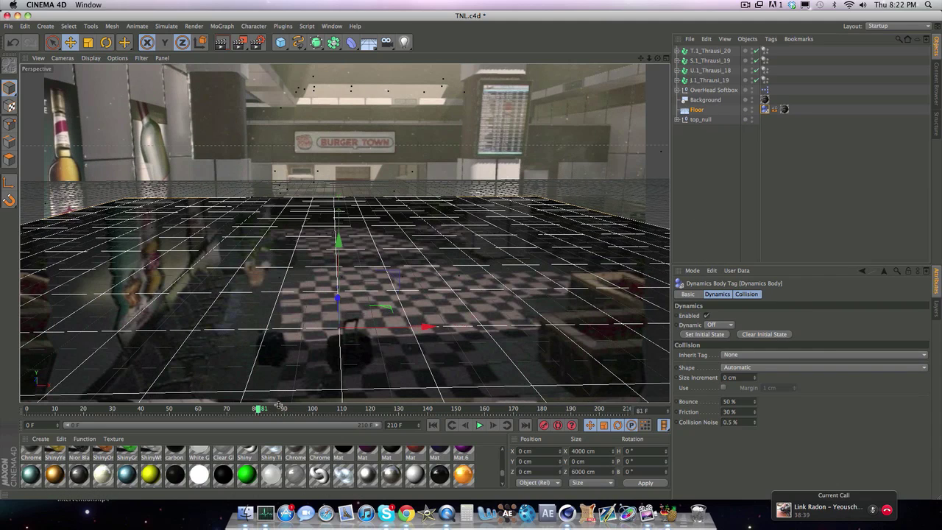
{"action": "left_click", "coordinate": [479, 425]}
Step: Replay the shattering from frame 86 and scrub the timeline back to frame 89
{"action": "left_click_drag", "start_coordinate": [397, 413], "coordinate": [275, 410]}
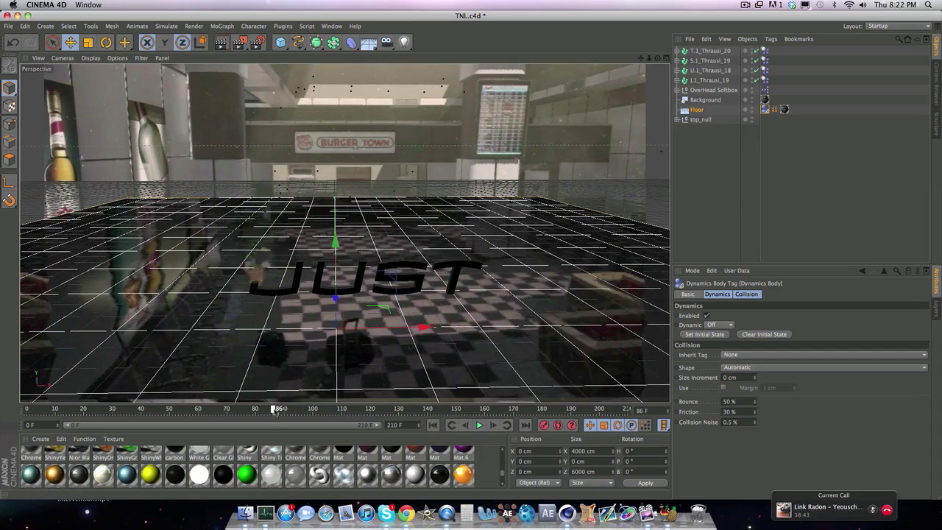
{"action": "left_click", "coordinate": [479, 425]}
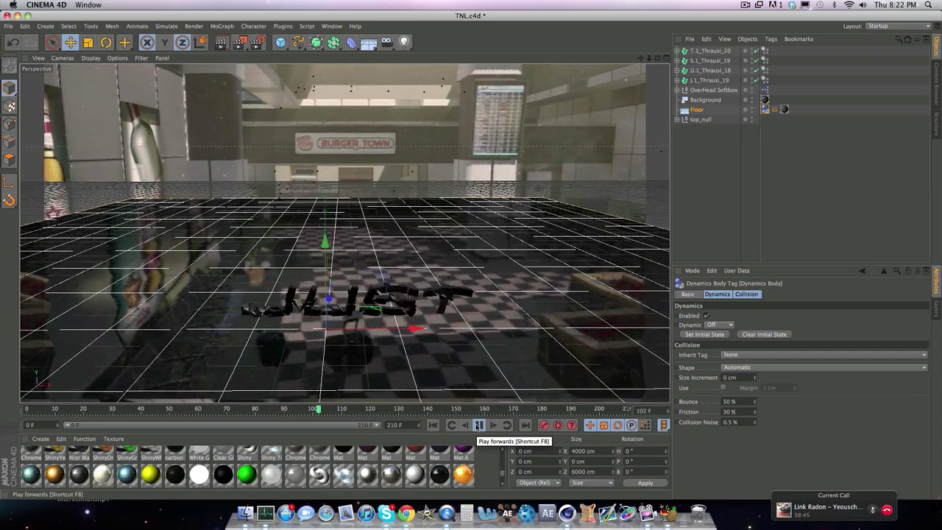
{"action": "left_click", "coordinate": [479, 424]}
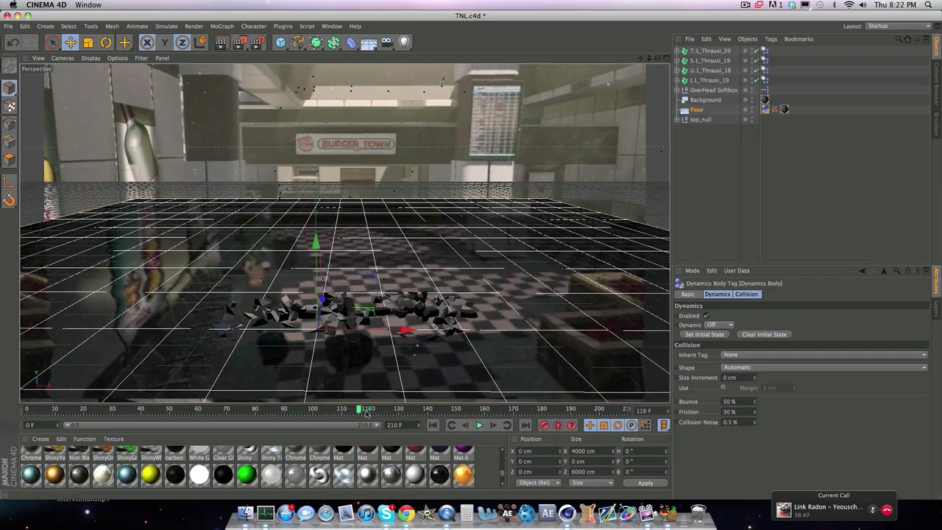
{"action": "left_click_drag", "start_coordinate": [366, 413], "coordinate": [272, 409]}
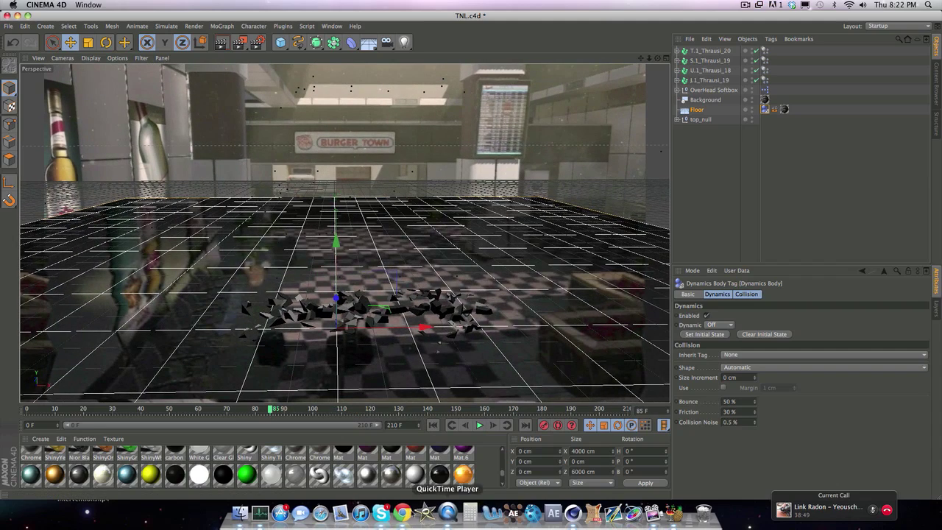
{"action": "left_click", "coordinate": [692, 241]}
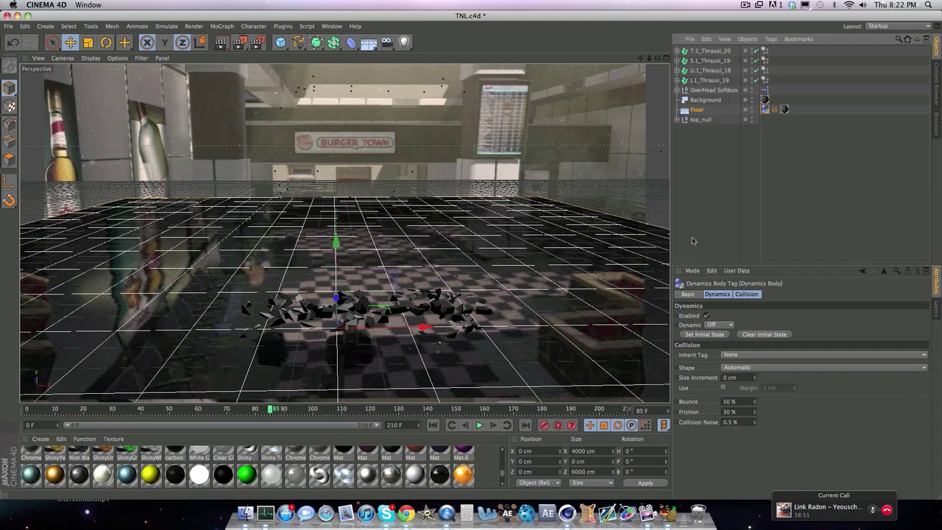
{"action": "left_click", "coordinate": [235, 409]}
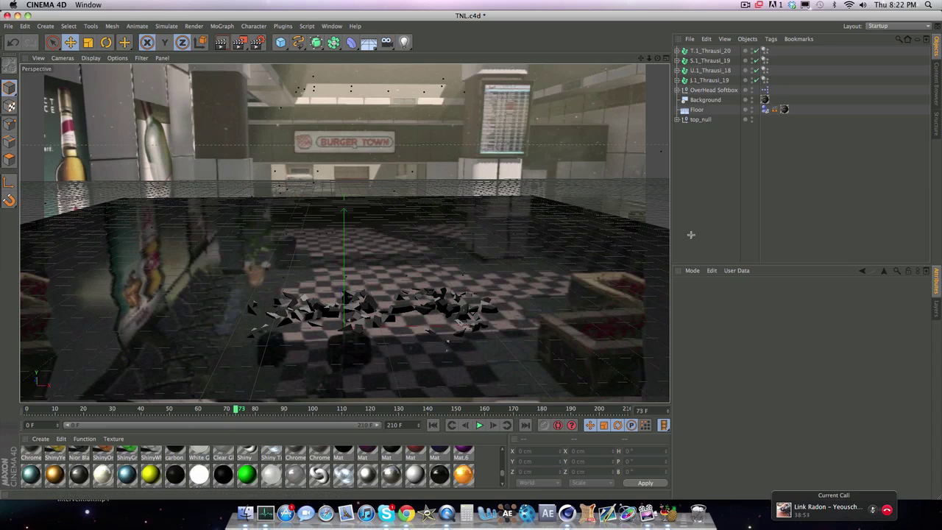
{"action": "left_click", "coordinate": [331, 409]}
{"action": "left_click", "coordinate": [277, 410]}
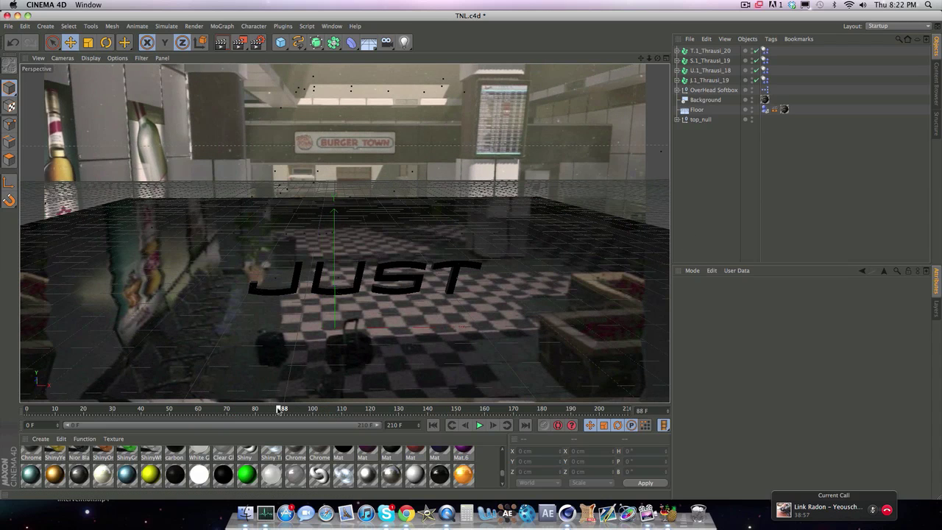
{"action": "left_click", "coordinate": [281, 410]}
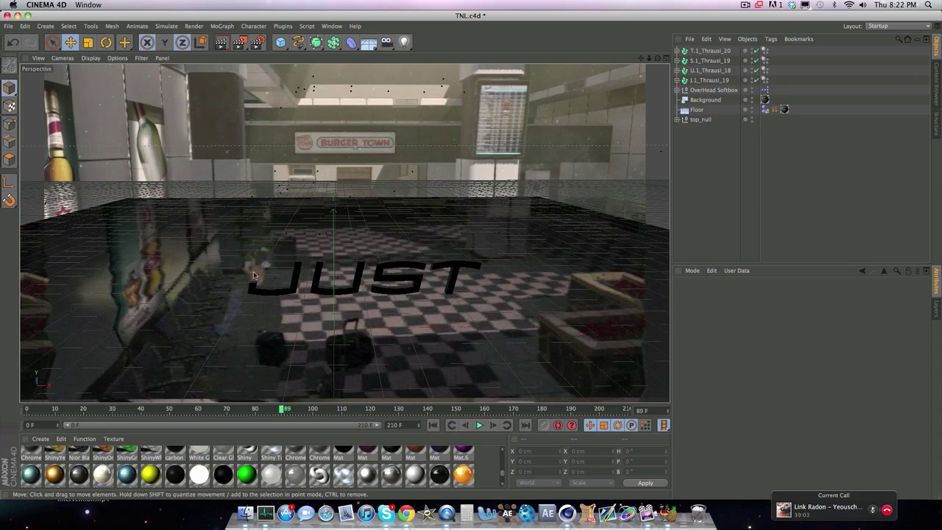
Step: Adjust the view and bring up the primitive objects list
{"action": "scroll", "coordinate": [176, 457], "scroll_direction": "down", "scroll_amount": 2}
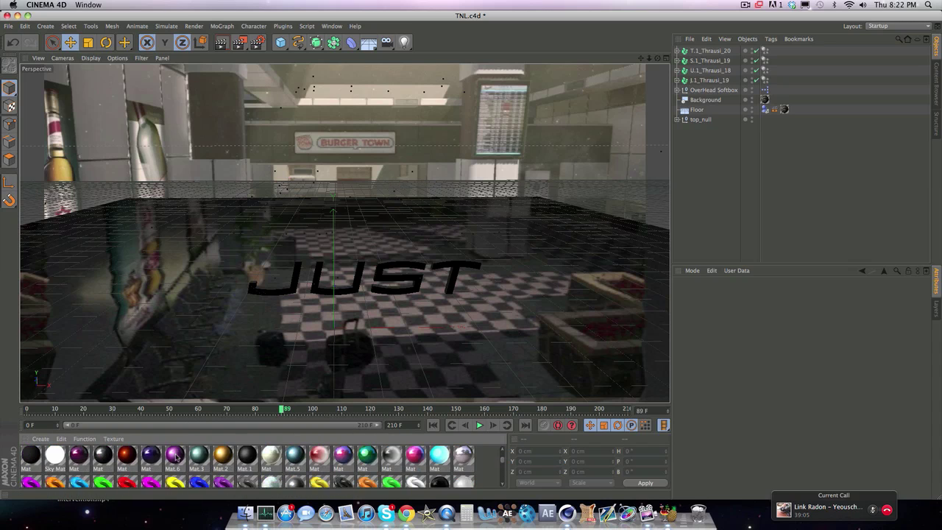
{"action": "scroll", "coordinate": [177, 457], "scroll_direction": "down", "scroll_amount": 2}
{"action": "scroll", "coordinate": [176, 457], "scroll_direction": "up", "scroll_amount": 2}
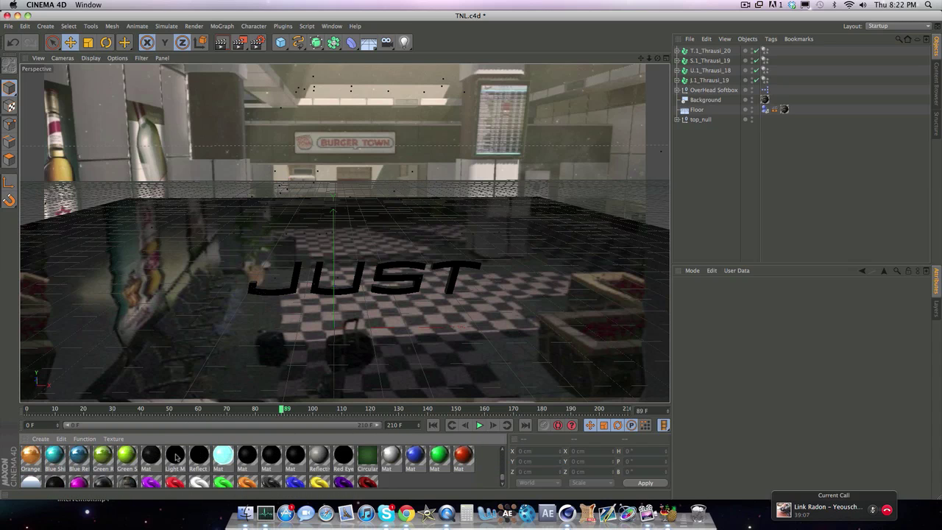
{"action": "scroll", "coordinate": [176, 457], "scroll_direction": "up", "scroll_amount": 2}
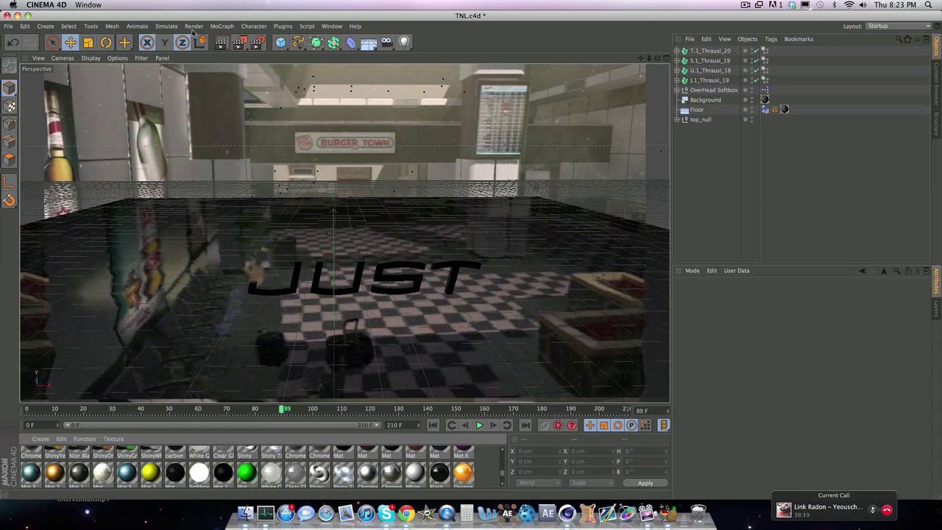
{"action": "left_click", "coordinate": [280, 42]}
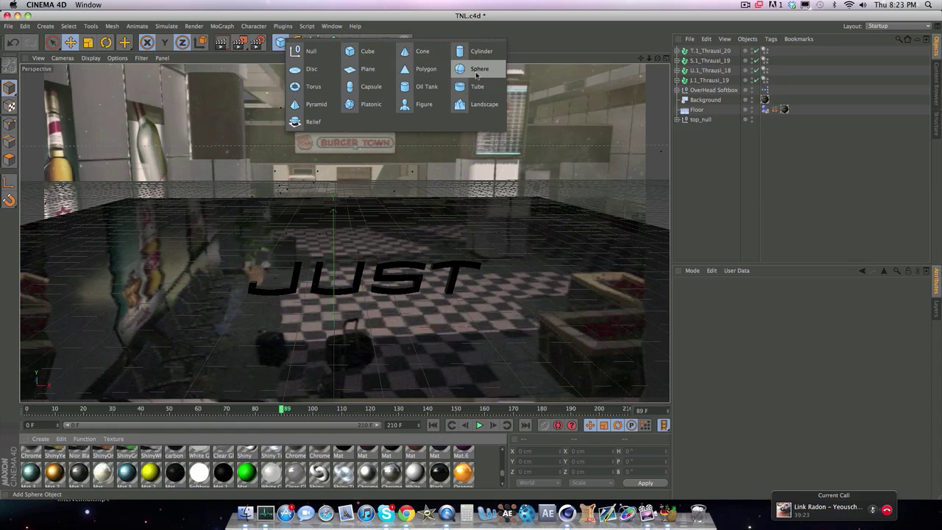
Step: Add a 100 cm Sphere at about X 105.853, Y 28.075, Z 117.307 cm and hide it in the viewport
{"action": "left_click", "coordinate": [476, 72]}
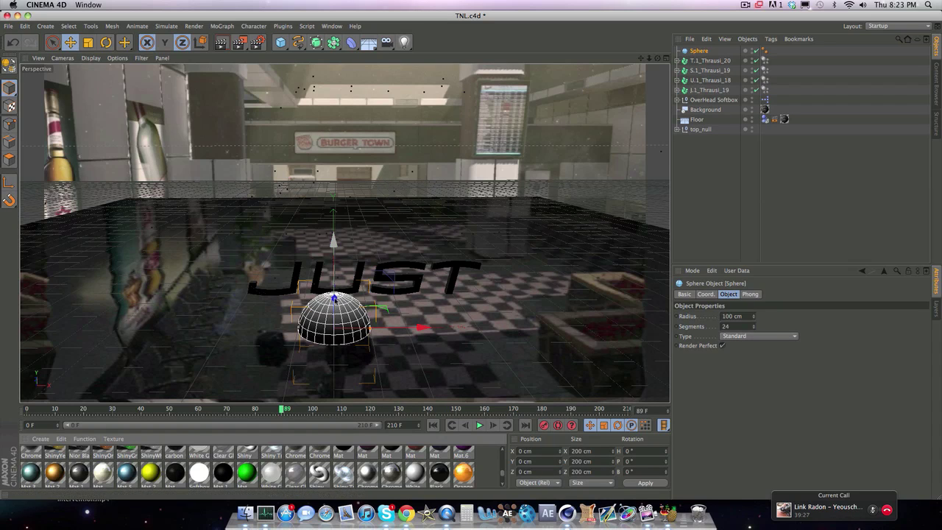
{"action": "middle_click", "coordinate": [366, 252]}
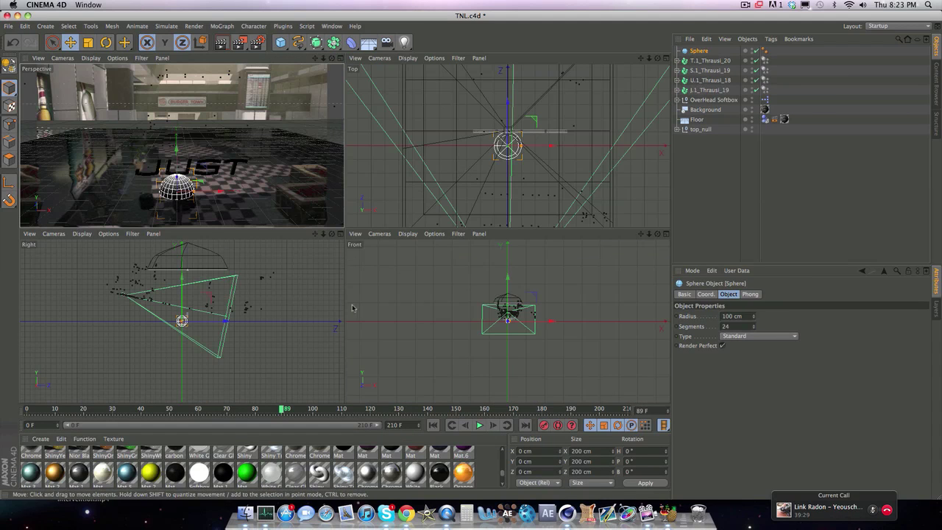
{"action": "left_click_drag", "start_coordinate": [210, 322], "coordinate": [187, 295]}
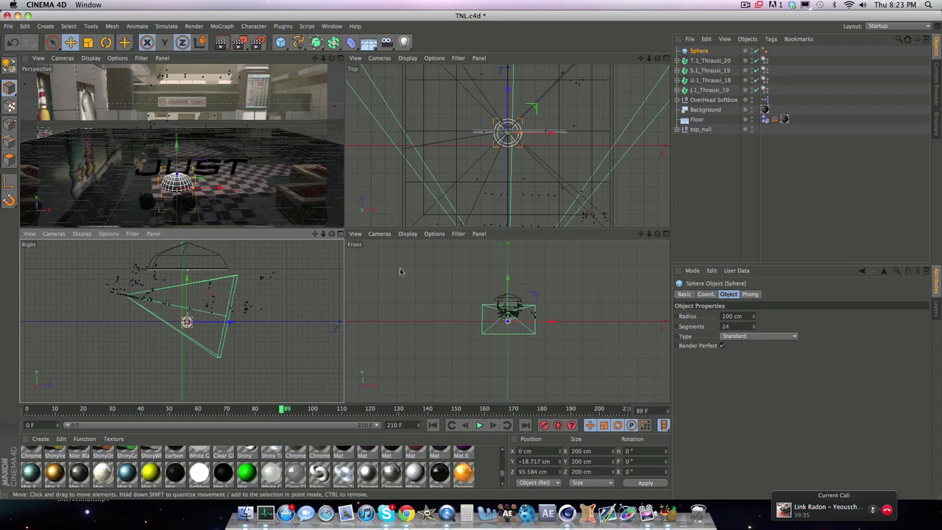
{"action": "left_click_drag", "start_coordinate": [511, 321], "coordinate": [531, 322]}
{"action": "left_click_drag", "start_coordinate": [520, 112], "coordinate": [523, 109]}
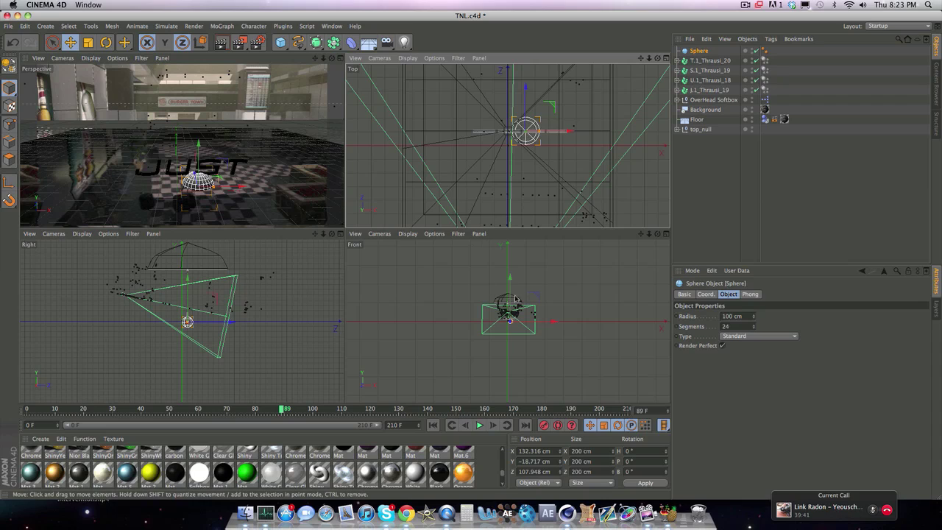
{"action": "left_click_drag", "start_coordinate": [189, 315], "coordinate": [219, 319]}
{"action": "left_click_drag", "start_coordinate": [534, 318], "coordinate": [534, 319]}
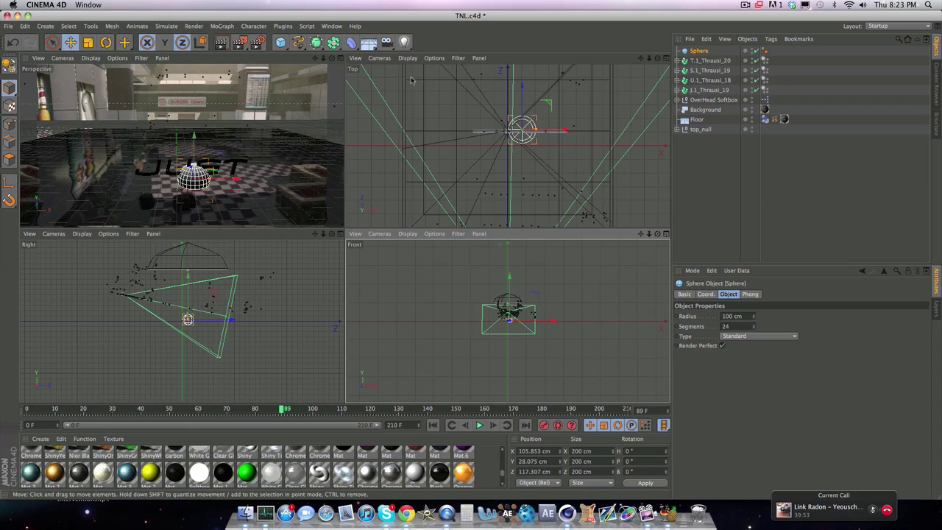
{"action": "left_click", "coordinate": [339, 58]}
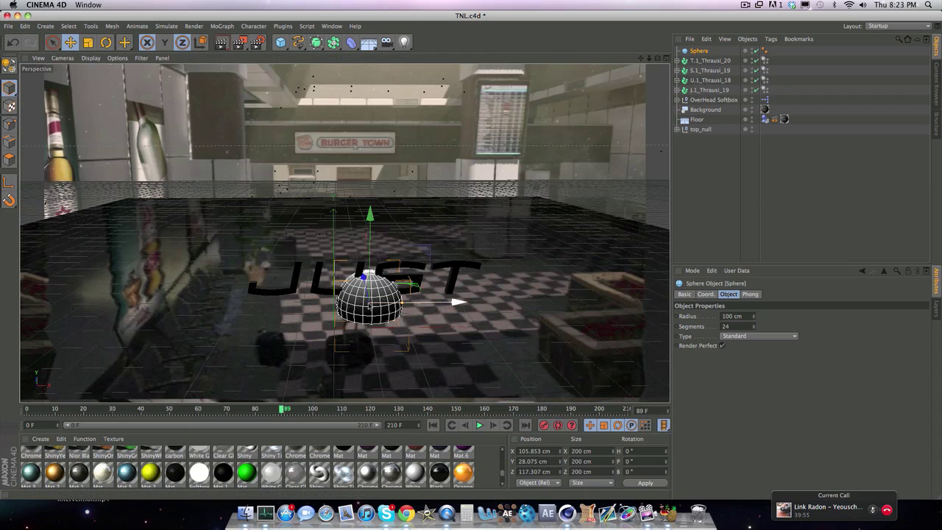
{"action": "left_click", "coordinate": [752, 50]}
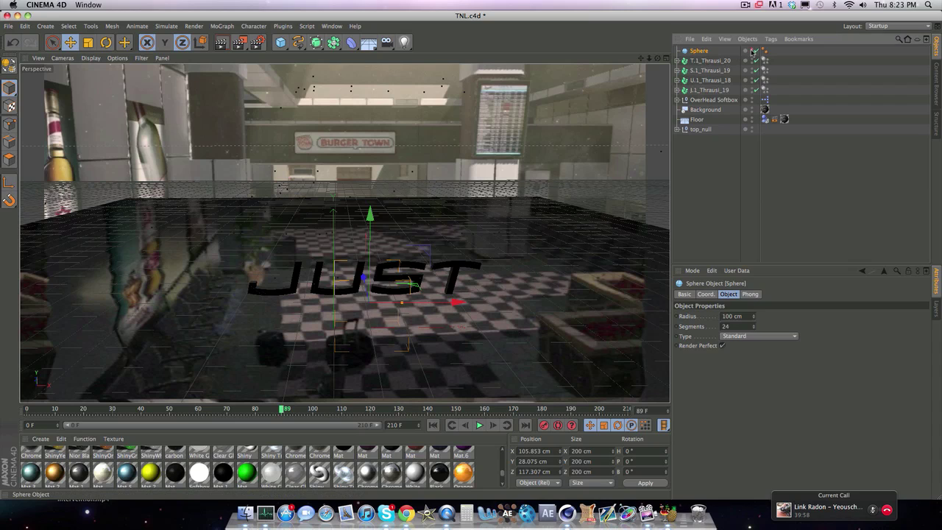
Step: Give the Sphere a Collider Body simulation tag
{"action": "right_click", "coordinate": [705, 53]}
{"action": "mouse_move", "coordinate": [779, 97]}
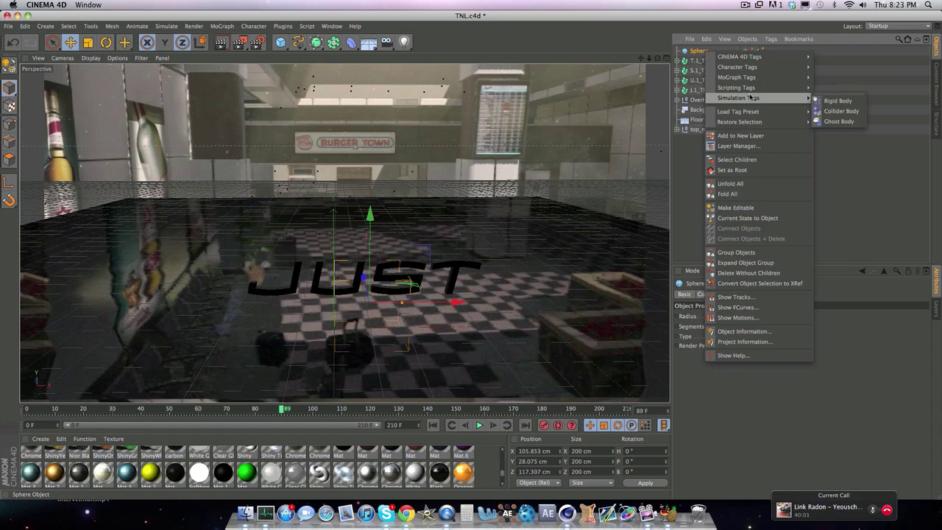
{"action": "left_click", "coordinate": [830, 111]}
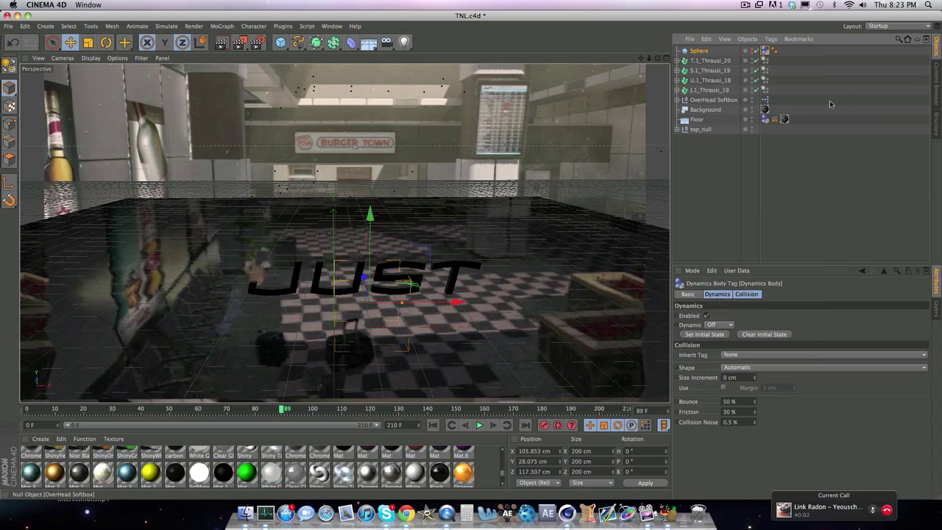
{"action": "left_click", "coordinate": [729, 157]}
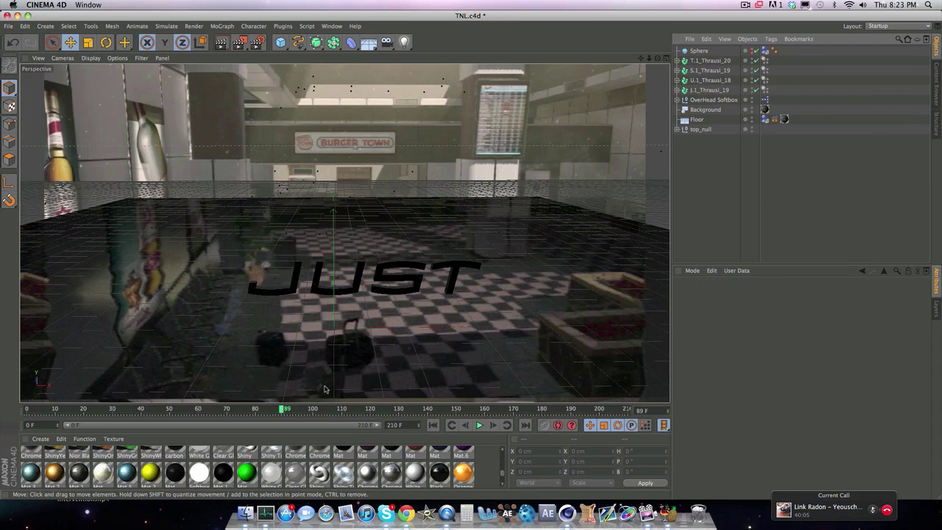
{"action": "left_click", "coordinate": [699, 50]}
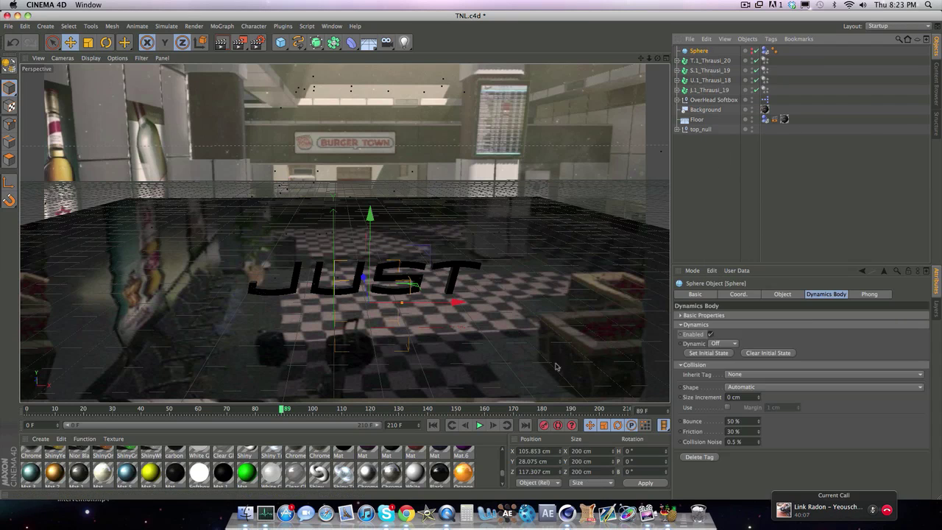
Step: Rewind the timeline, make the Sphere visible, and nudge it right to X 116.99 cm
{"action": "left_click_drag", "start_coordinate": [285, 408], "coordinate": [5, 389]}
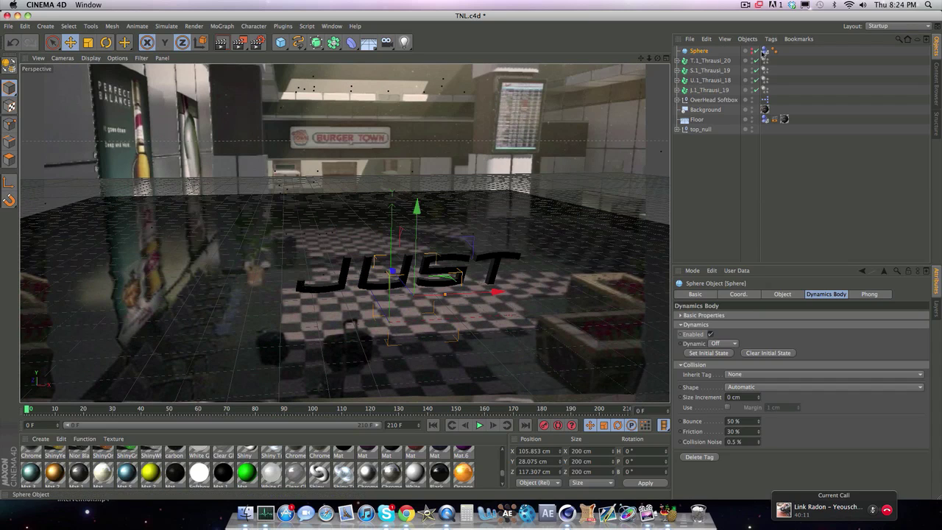
{"action": "left_click", "coordinate": [753, 51]}
{"action": "left_click", "coordinate": [751, 50]}
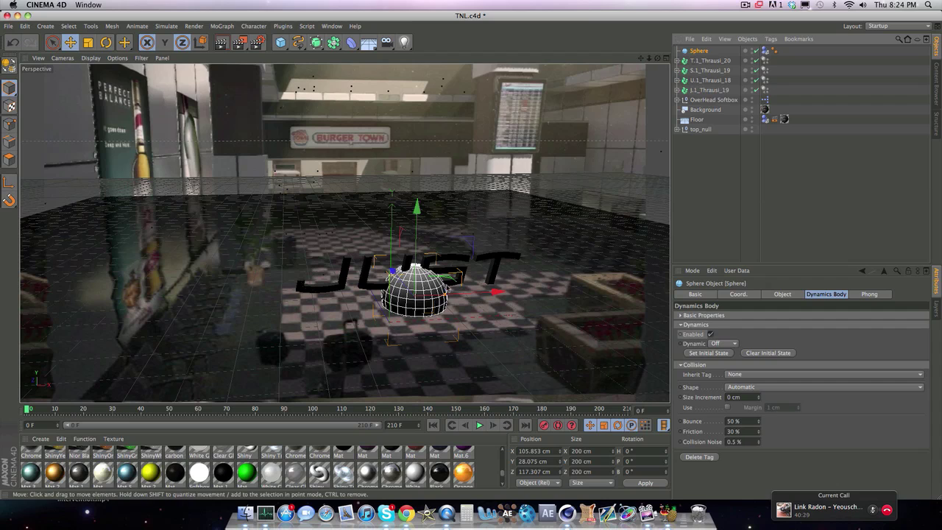
{"action": "mouse_move", "coordinate": [451, 292]}
{"action": "left_mouse_down"}
{"action": "mouse_move", "coordinate": [511, 291]}
{"action": "mouse_move", "coordinate": [451, 292]}
{"action": "left_mouse_up"}
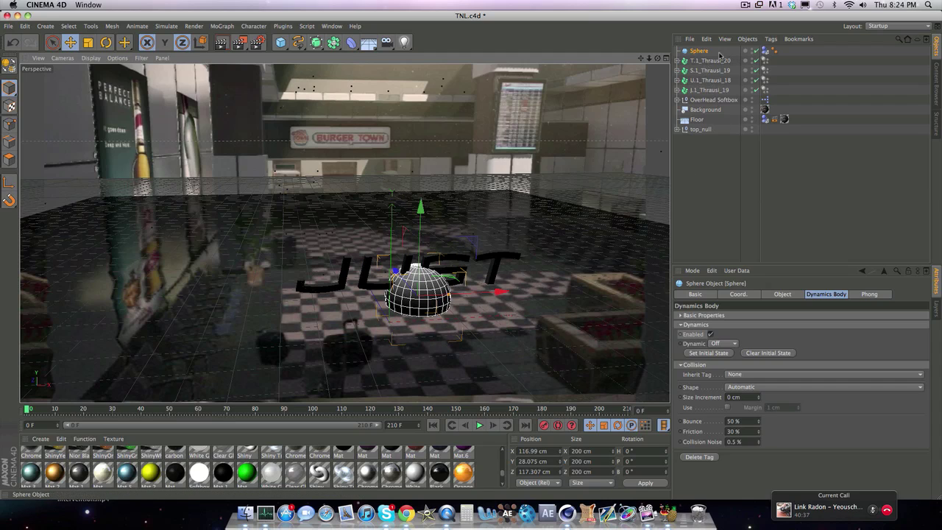
Step: With auto keyframing on, keyframe the Sphere's dynamics off at frame 89 and on at frame 90
{"action": "left_click", "coordinate": [557, 424]}
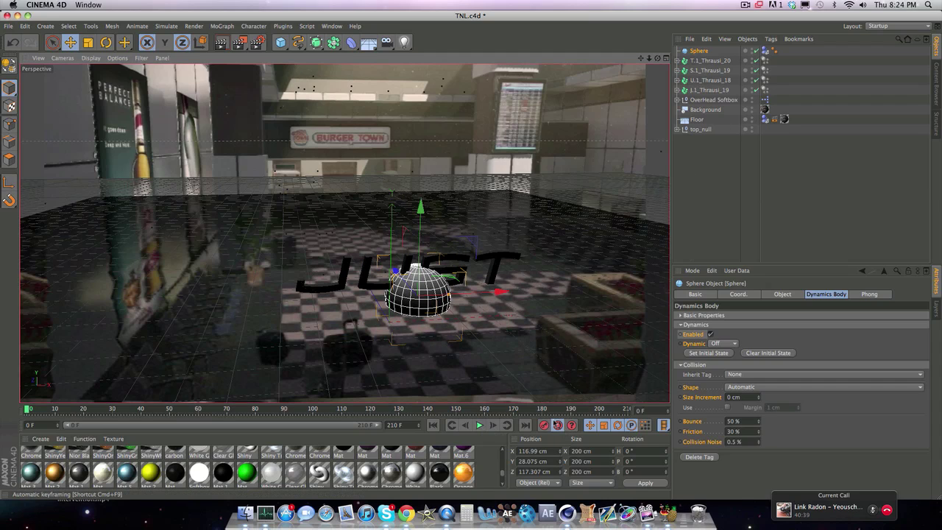
{"action": "left_click", "coordinate": [711, 333]}
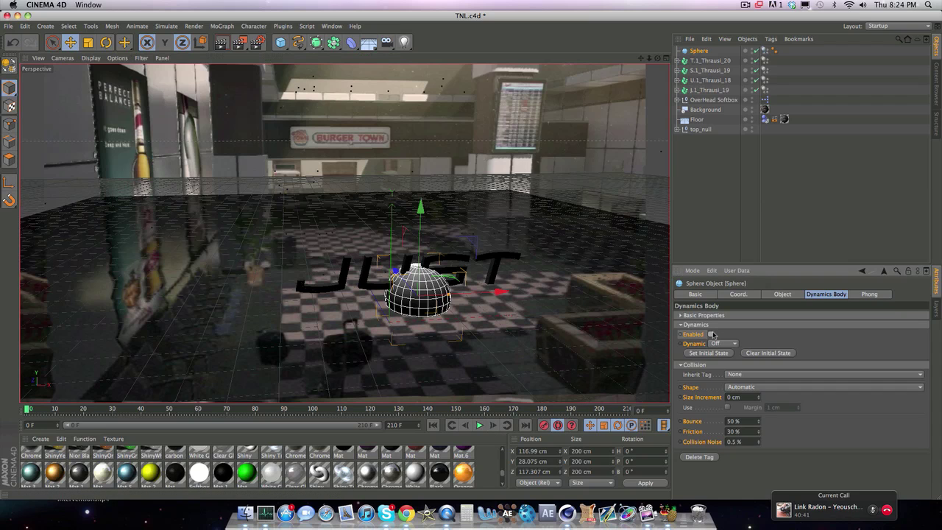
{"action": "left_click", "coordinate": [285, 410]}
{"action": "left_click_drag", "start_coordinate": [283, 412], "coordinate": [286, 414]}
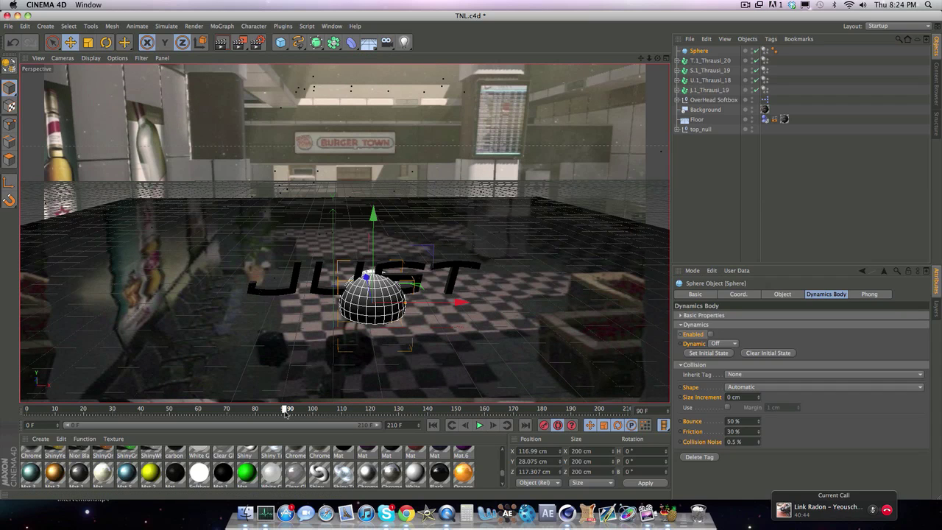
{"action": "left_click", "coordinate": [711, 334]}
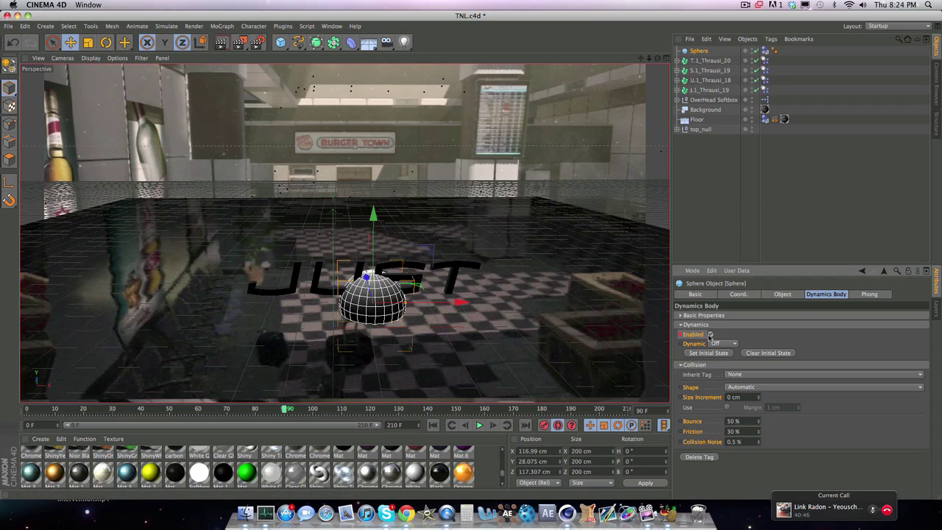
Step: Play the simulation from frame 85, rewind to frame 88, and render the view
{"action": "left_click", "coordinate": [273, 410]}
{"action": "left_click", "coordinate": [479, 425]}
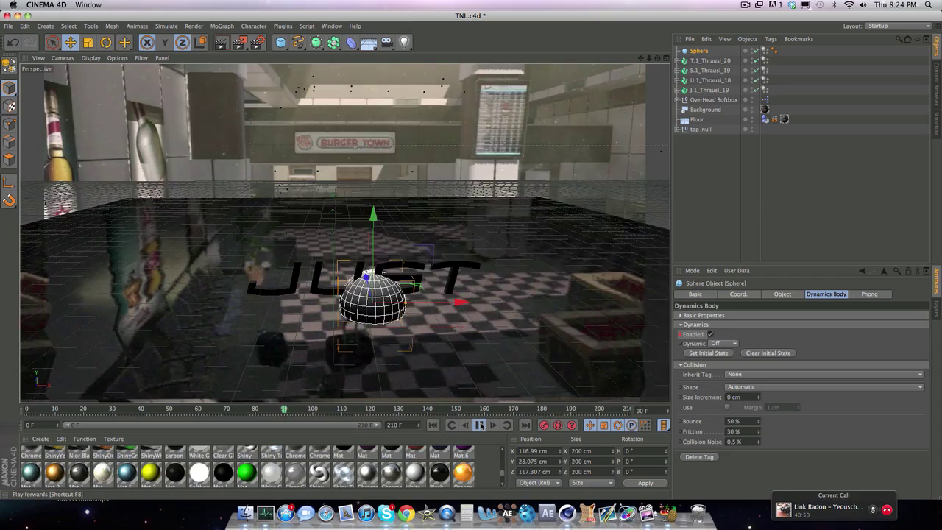
{"action": "left_click", "coordinate": [479, 425]}
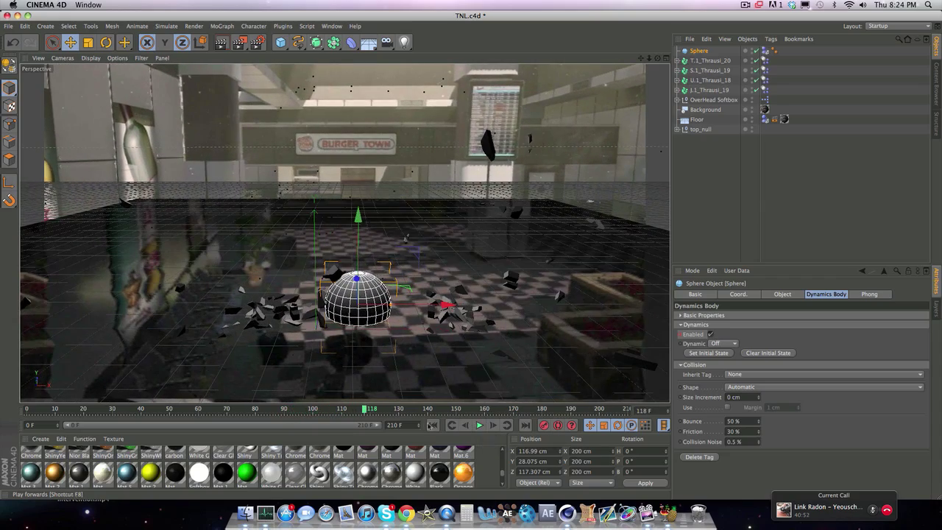
{"action": "left_click_drag", "start_coordinate": [342, 410], "coordinate": [281, 410]}
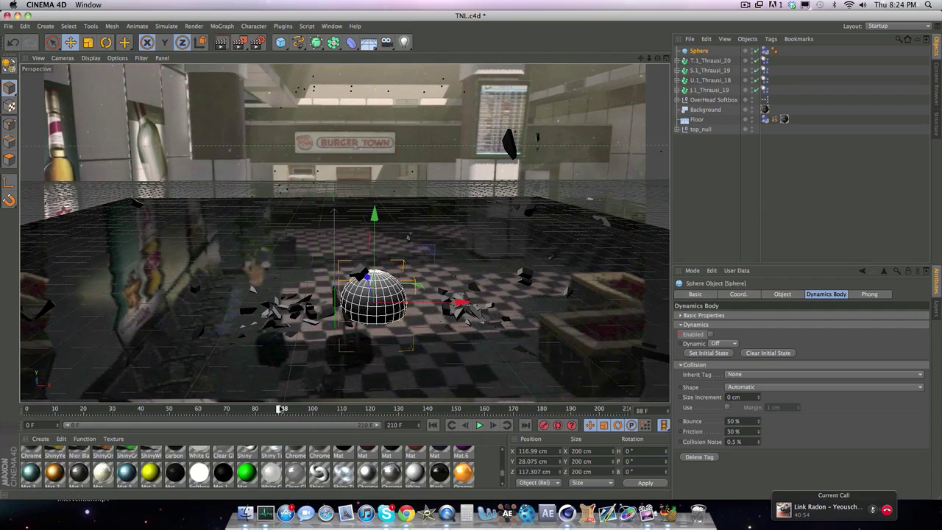
{"action": "left_click", "coordinate": [220, 42]}
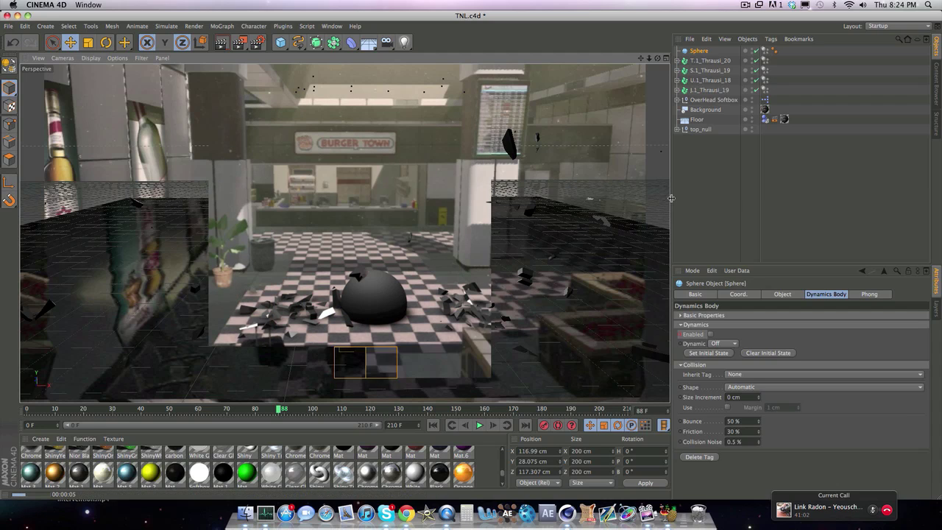
Step: Hide the Sphere in the editor, render the view, and move to frame 86
{"action": "left_click", "coordinate": [703, 51]}
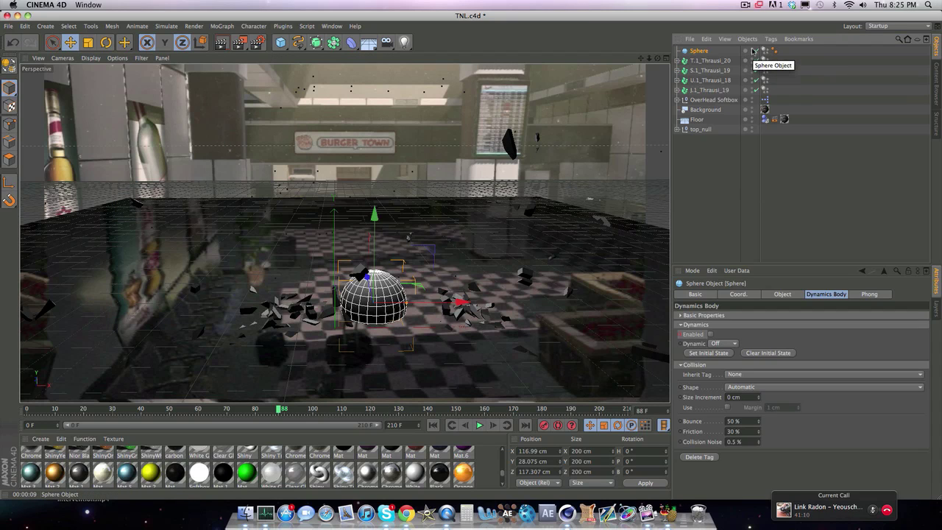
{"action": "left_click", "coordinate": [751, 49]}
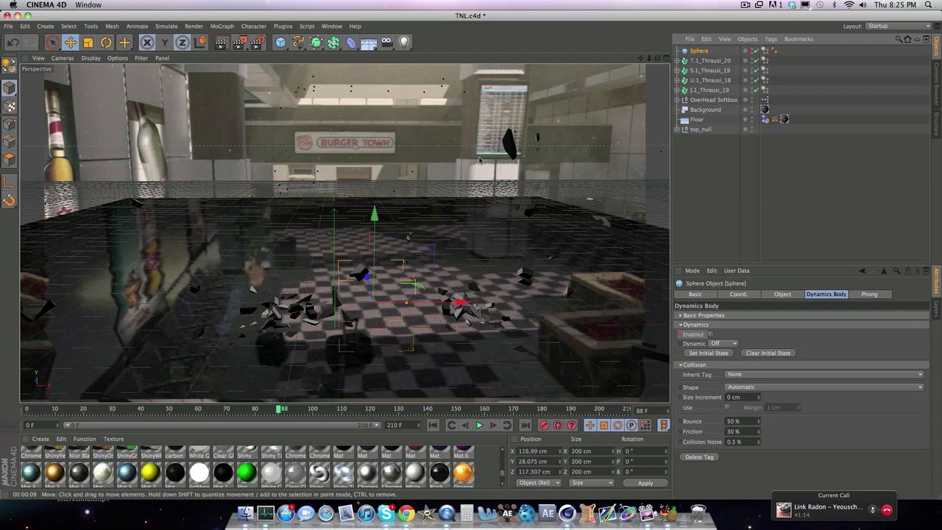
{"action": "left_click", "coordinate": [222, 42]}
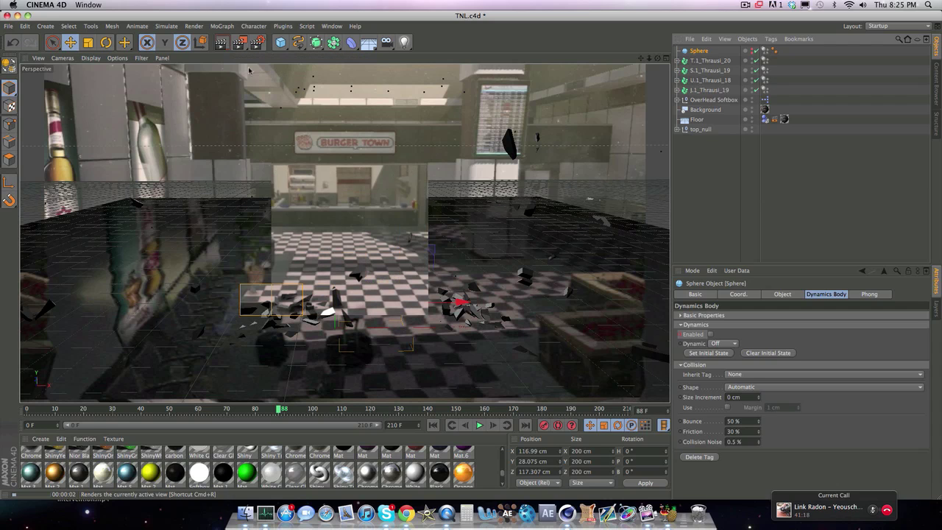
{"action": "left_click_drag", "start_coordinate": [294, 413], "coordinate": [278, 410]}
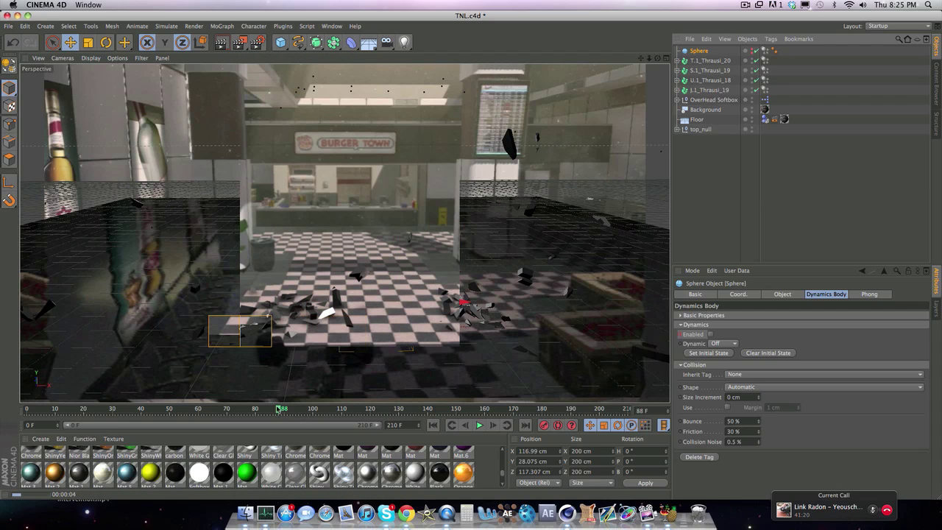
{"action": "left_click", "coordinate": [718, 99]}
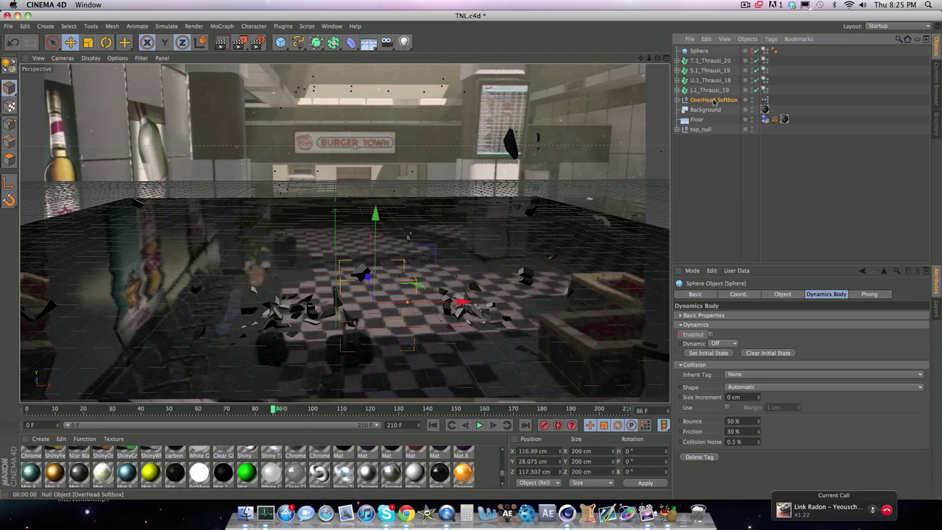
{"action": "left_click", "coordinate": [701, 150]}
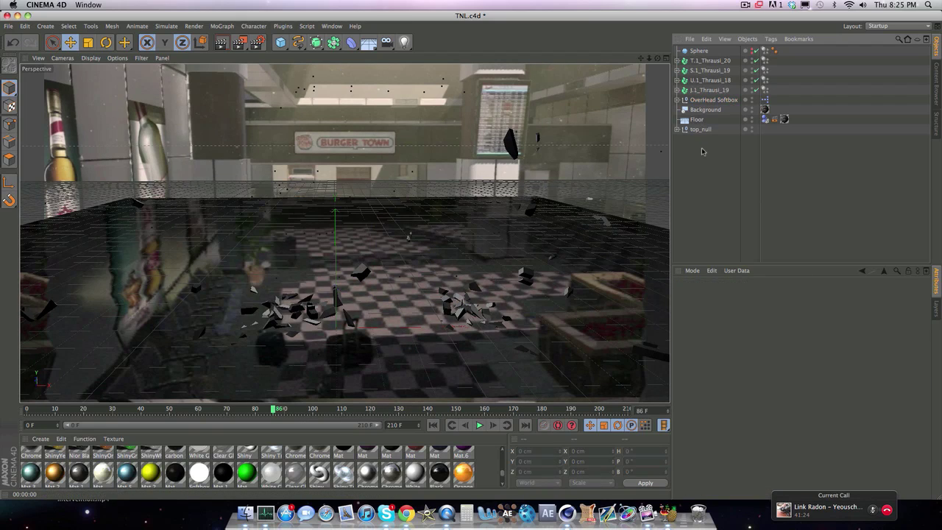
{"action": "left_click", "coordinate": [710, 120]}
{"action": "left_click", "coordinate": [710, 119], "text": "ctrl"}
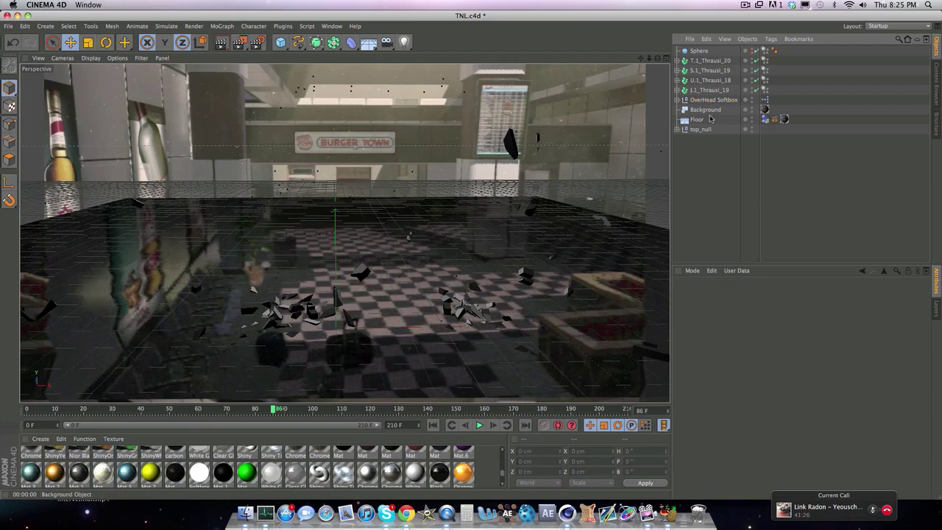
{"action": "key", "text": "super+z"}
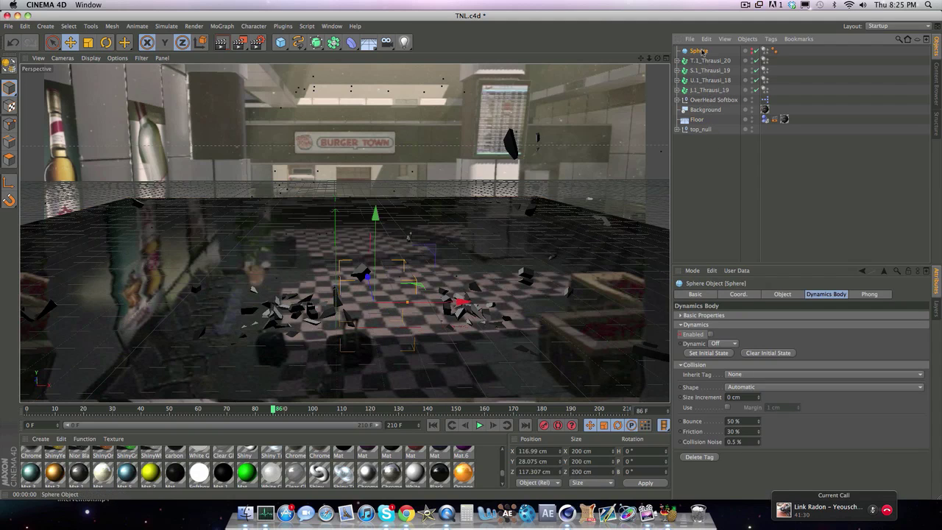
{"action": "left_click", "coordinate": [764, 51]}
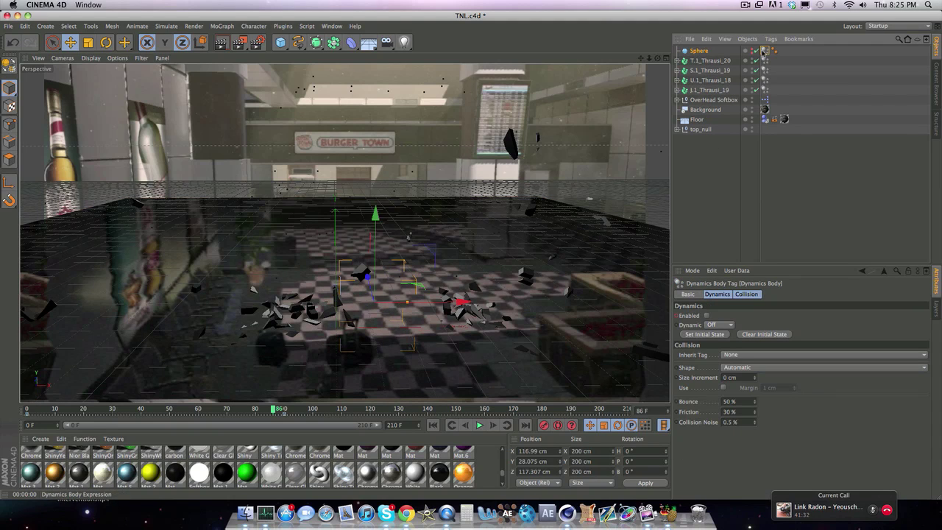
{"action": "left_click", "coordinate": [721, 145]}
{"action": "left_click", "coordinate": [708, 53]}
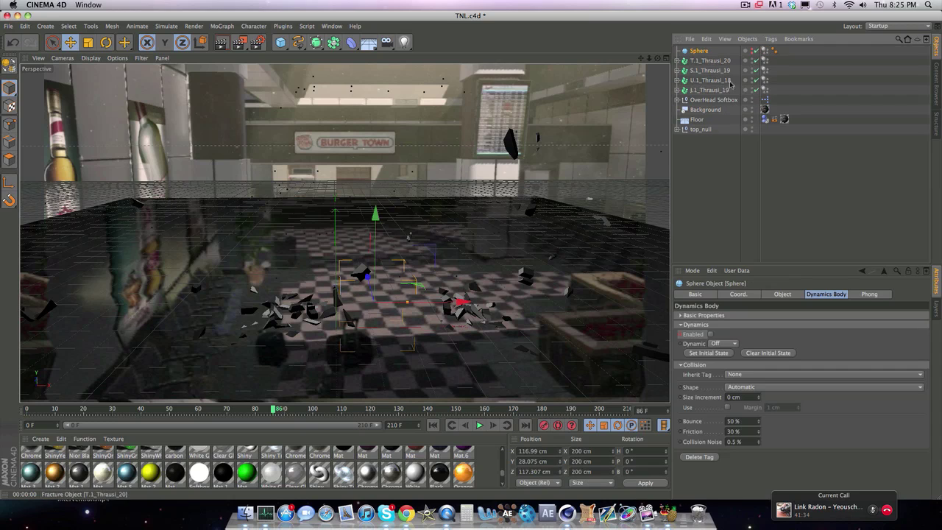
{"action": "left_click", "coordinate": [713, 135]}
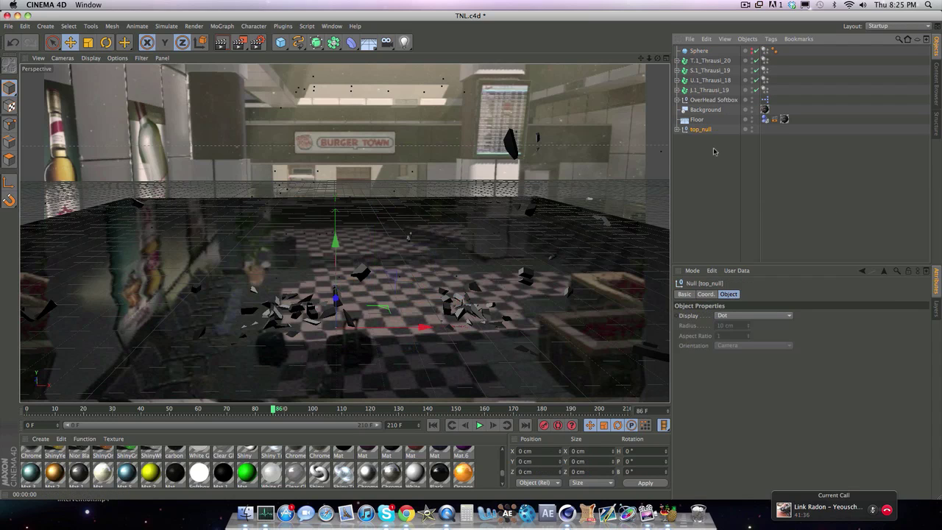
{"action": "left_click", "coordinate": [711, 110]}
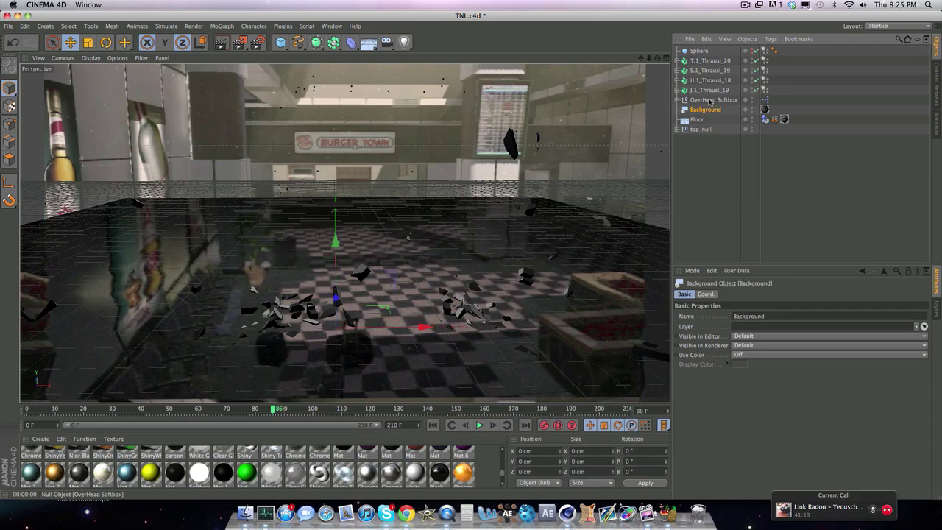
{"action": "left_click", "coordinate": [710, 100]}
{"action": "left_click", "coordinate": [711, 70]}
{"action": "left_click", "coordinate": [710, 60]}
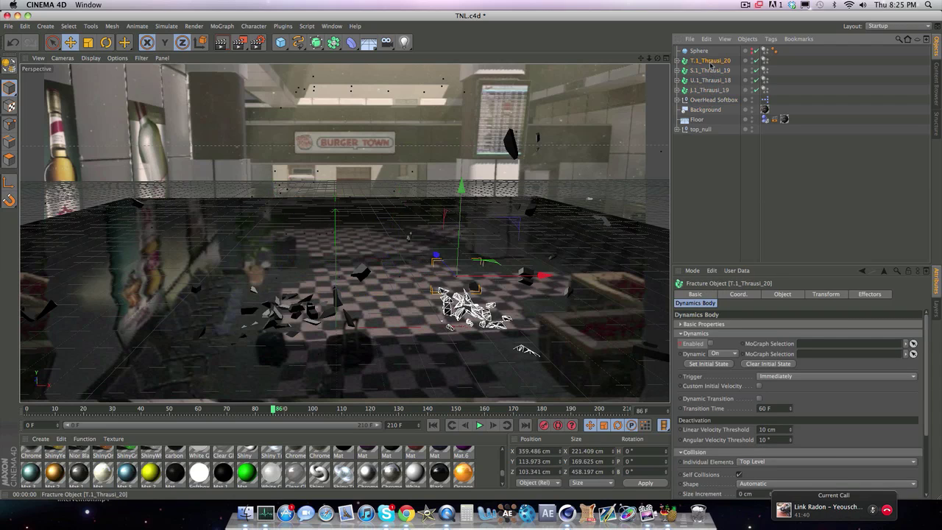
{"action": "left_click", "coordinate": [701, 51]}
{"action": "left_click", "coordinate": [724, 179]}
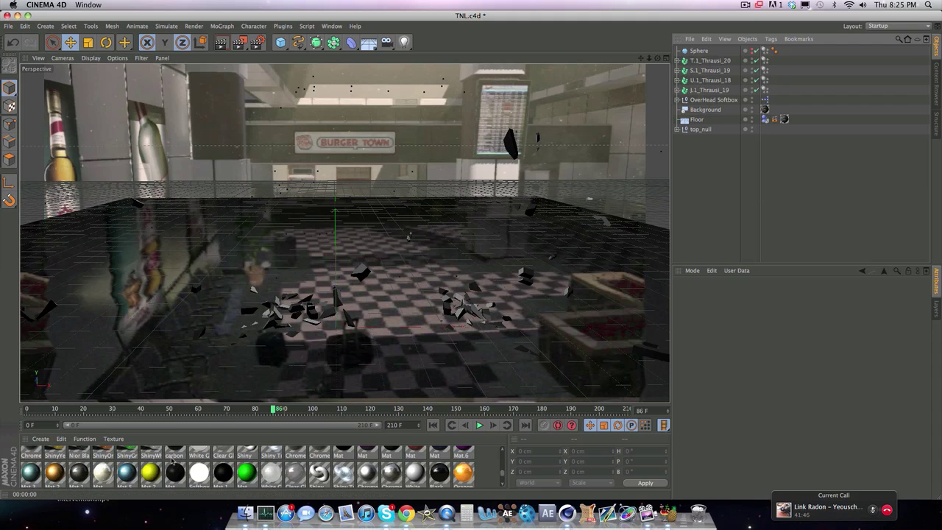
{"action": "scroll", "coordinate": [171, 458], "scroll_direction": "up", "scroll_amount": 2}
{"action": "scroll", "coordinate": [171, 459], "scroll_direction": "up", "scroll_amount": 2}
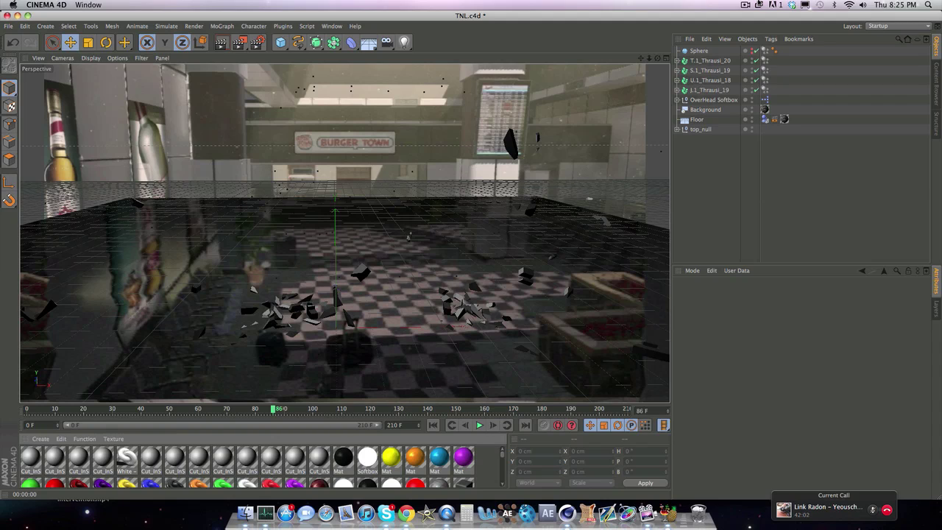
{"action": "left_click", "coordinate": [745, 5]}
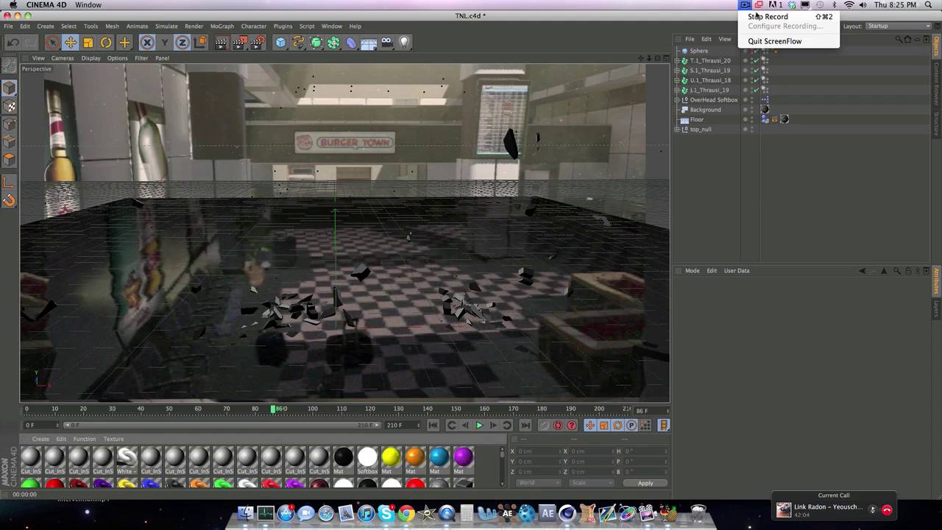